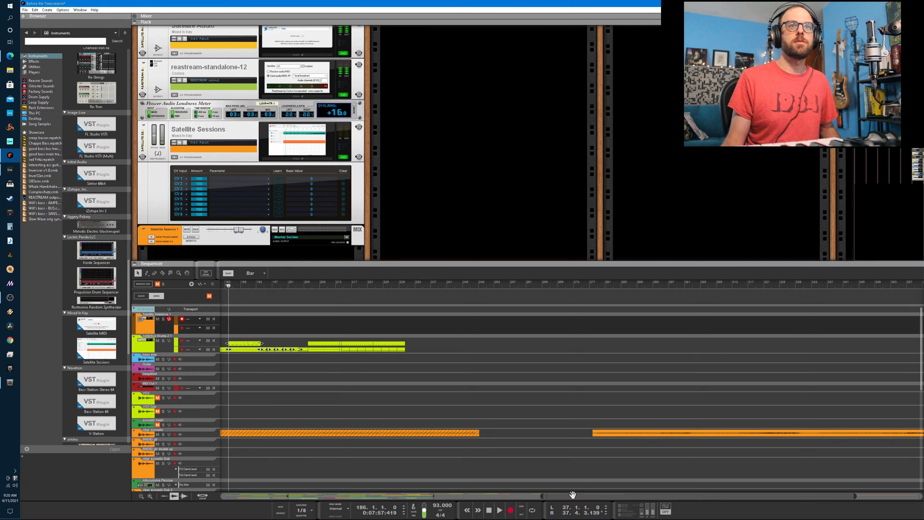
- Review the song arrangement by placing the song position at bars 130 and 150 and selecting the two light-blue blocks beside the purple one
{"action": "left_click_drag", "start_coordinate": [573, 495], "coordinate": [342, 469]}
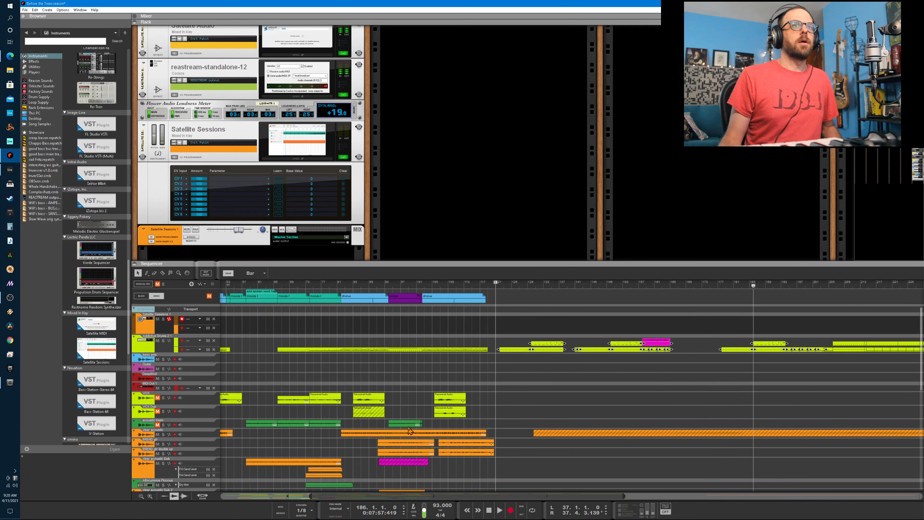
{"action": "left_click", "coordinate": [531, 287]}
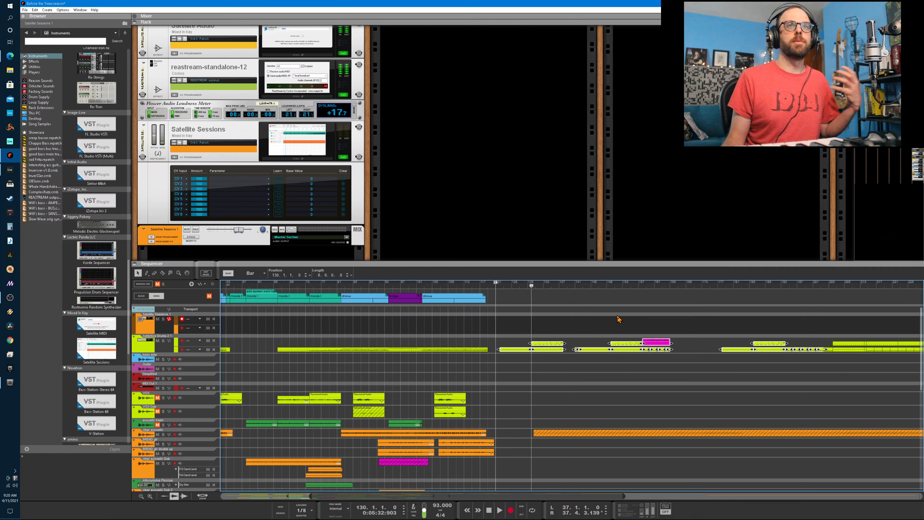
{"action": "left_click", "coordinate": [617, 287]}
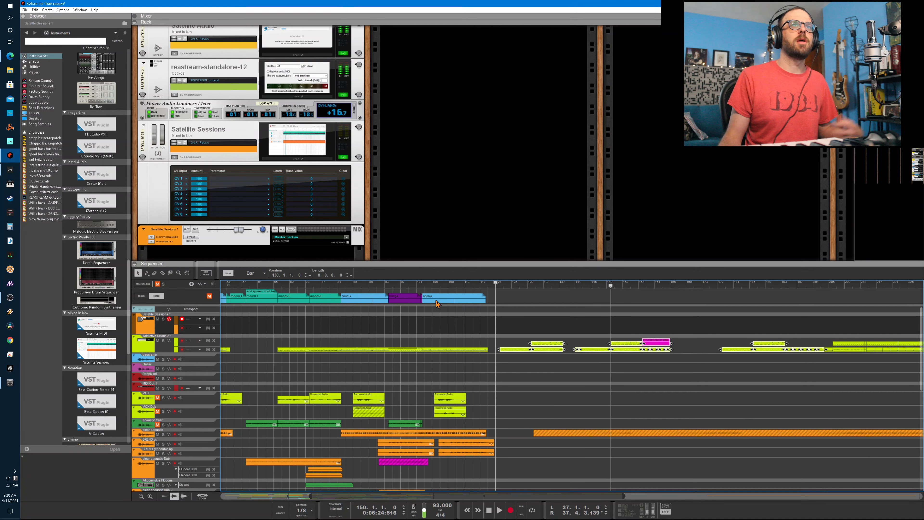
{"action": "left_click", "coordinate": [358, 299]}
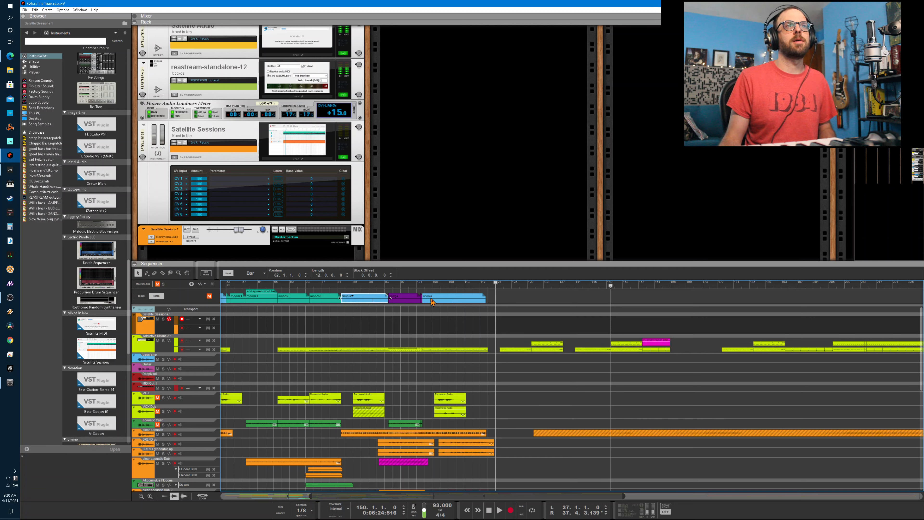
{"action": "left_click", "coordinate": [427, 300]}
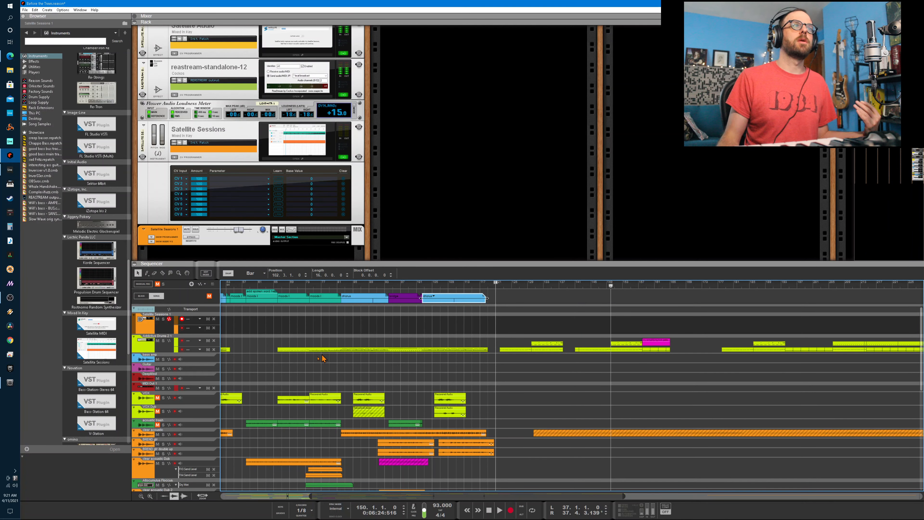
- Switch to Ableton Live to view the song's arrangement there, and return to Reason
{"action": "key", "text": "alt+Tab"}
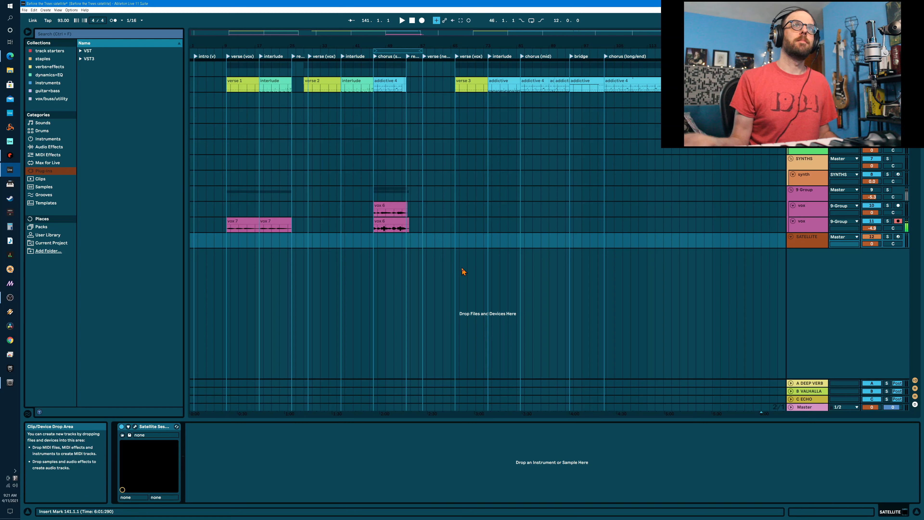
{"action": "key", "text": "alt+Tab"}
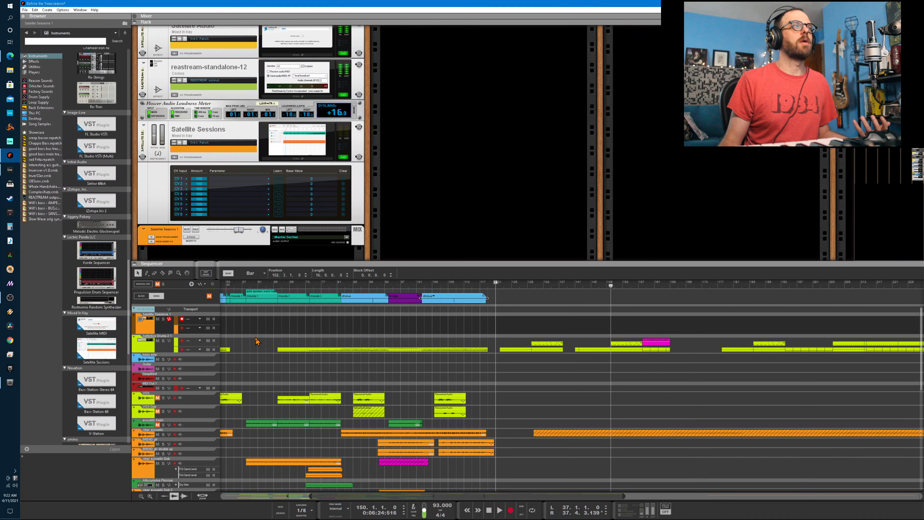
- Locate the Satellite Sessions instrument through its sequencer track and select the Satellite Audio effect in the rack
{"action": "left_click", "coordinate": [149, 333]}
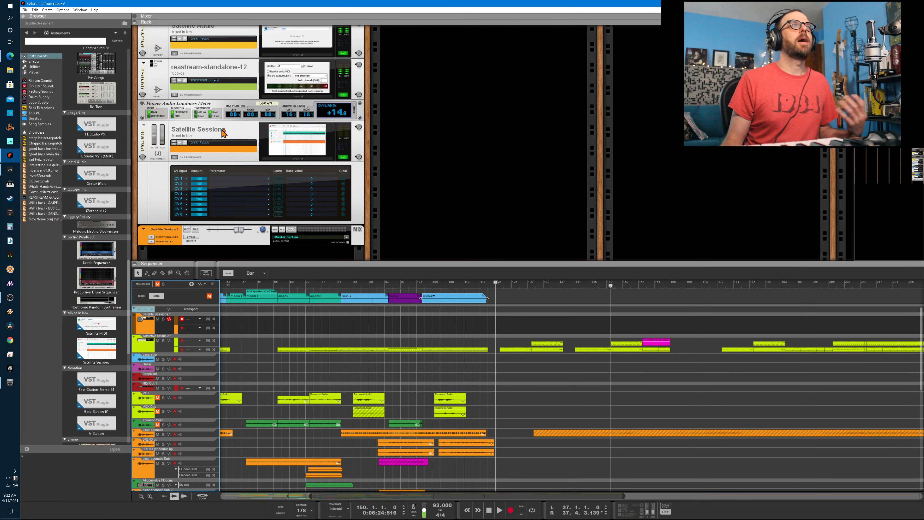
{"action": "scroll", "coordinate": [224, 133], "scroll_direction": "up", "scroll_amount": 3}
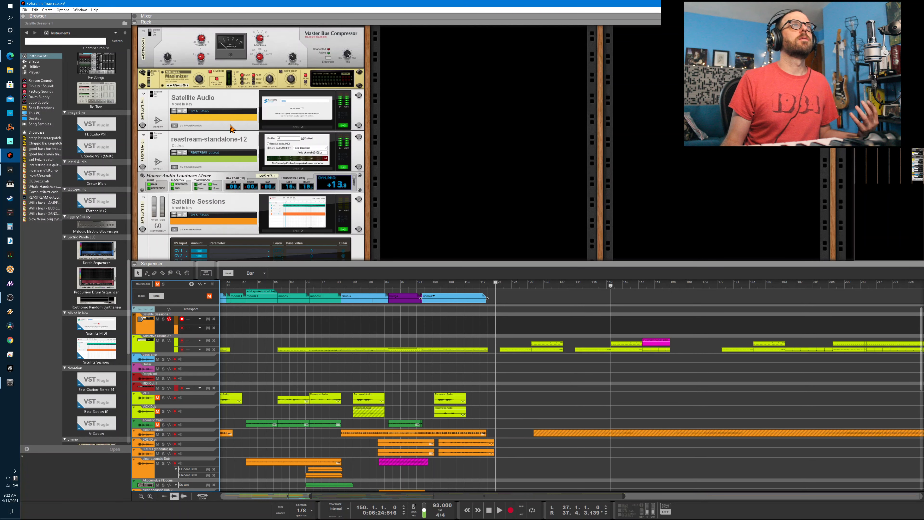
{"action": "left_click", "coordinate": [198, 103]}
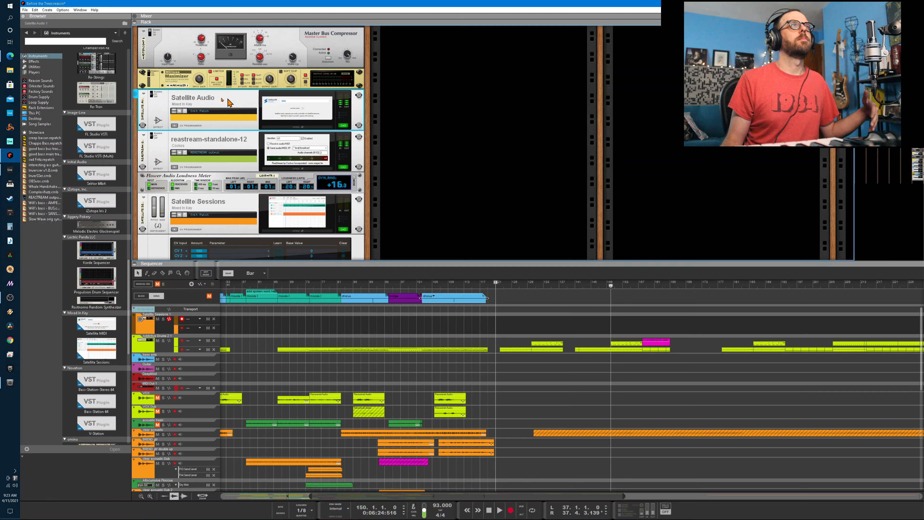
- Inspect the cable routing between the Maximizer and Satellite Audio on the back of the rack, and return to the front view
{"action": "key", "text": "Tab"}
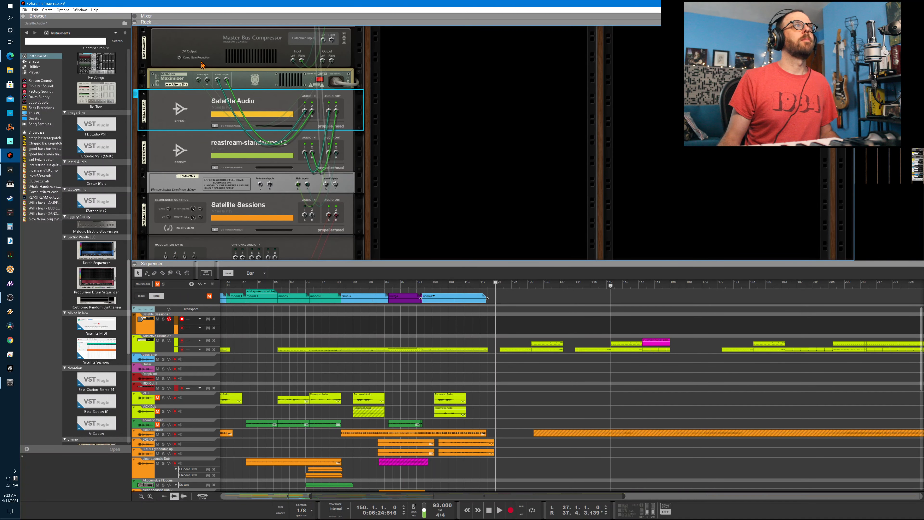
{"action": "left_click", "coordinate": [262, 79]}
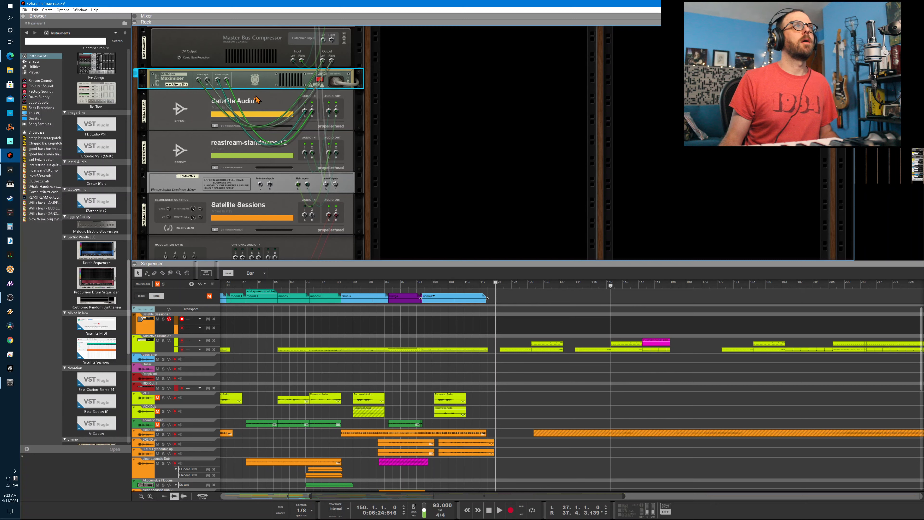
{"action": "left_click", "coordinate": [202, 106]}
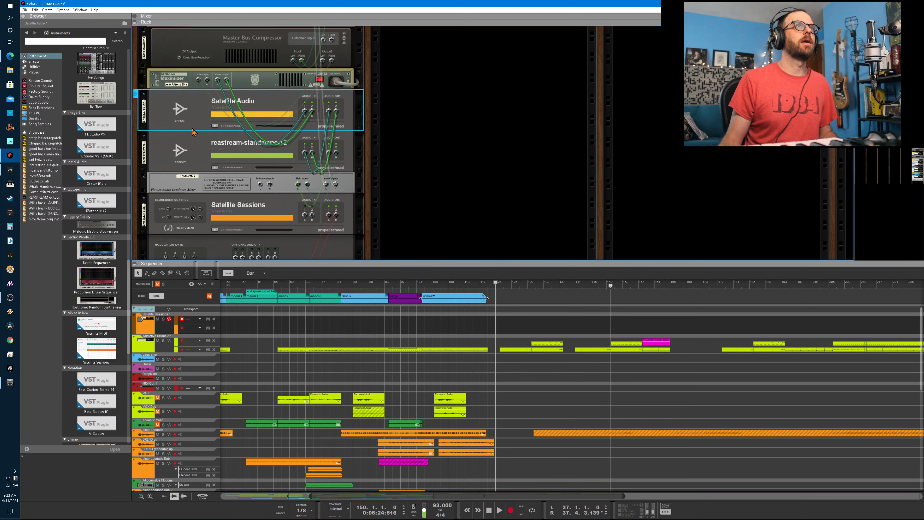
{"action": "key", "text": "Tab"}
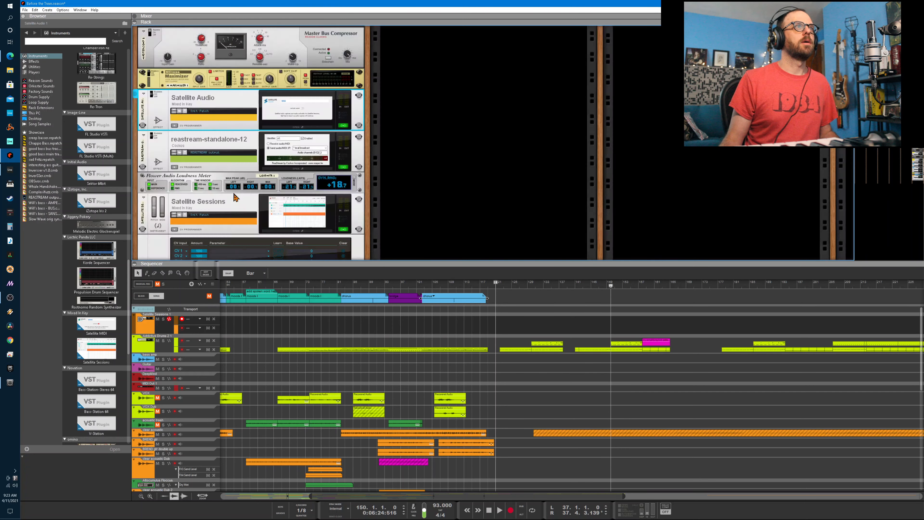
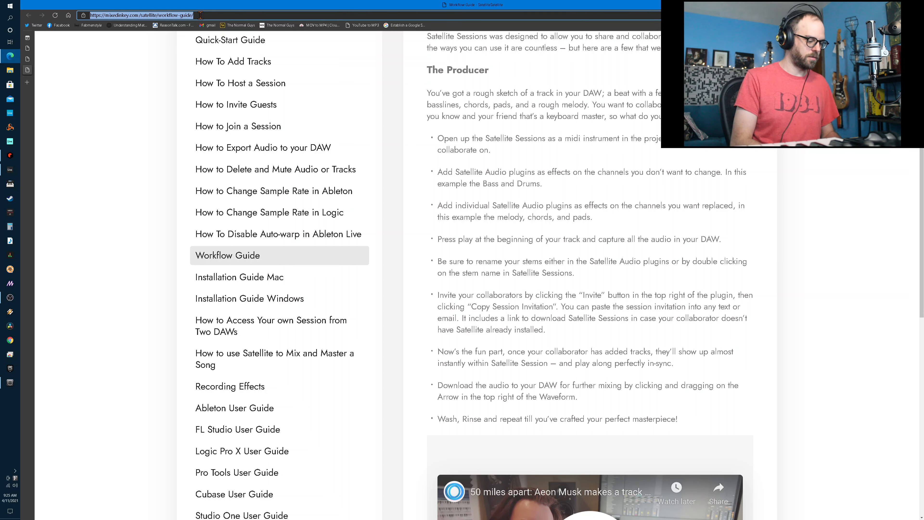
- Write "renamed track" in the browser's address field, cut the text, and switch back to Reason
{"action": "type", "text": "renamed track"}
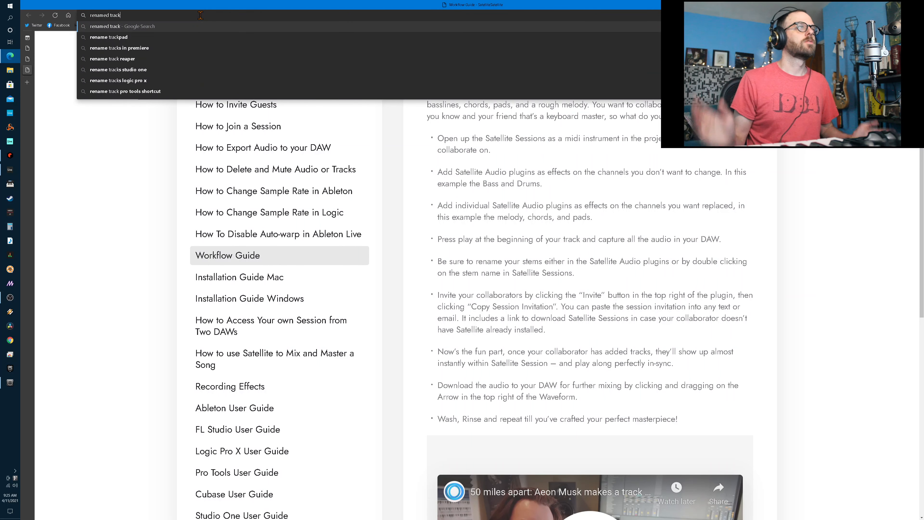
{"action": "left_click_drag", "start_coordinate": [155, 15], "coordinate": [78, 11]}
{"action": "key", "text": "ctrl+c"}
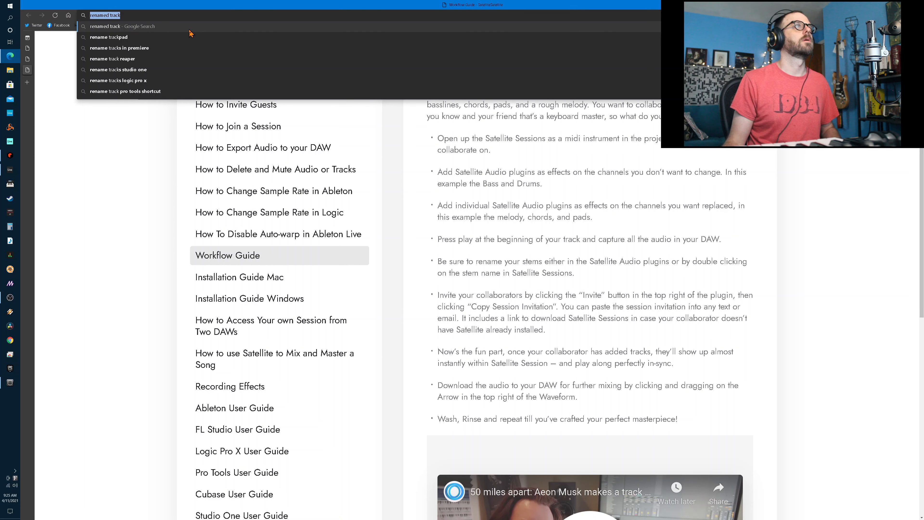
{"action": "key", "text": "BackSpace"}
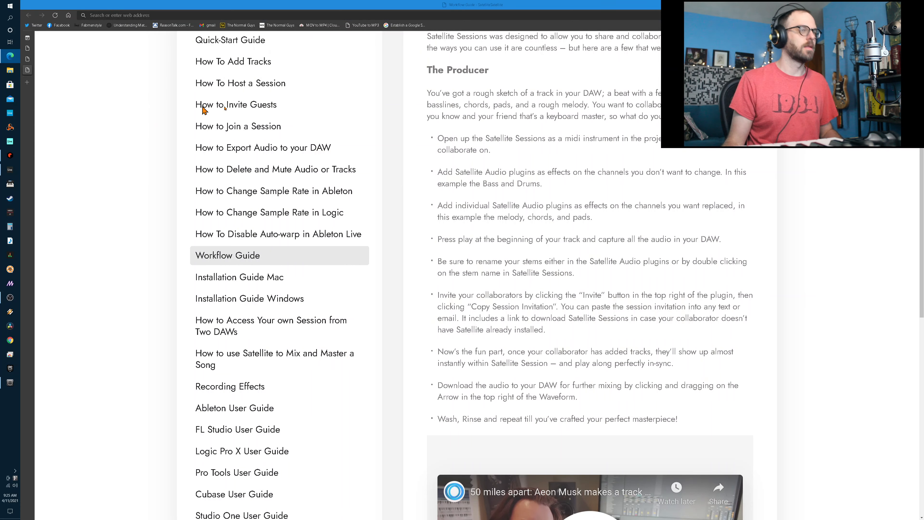
{"action": "key", "text": "alt+Tab"}
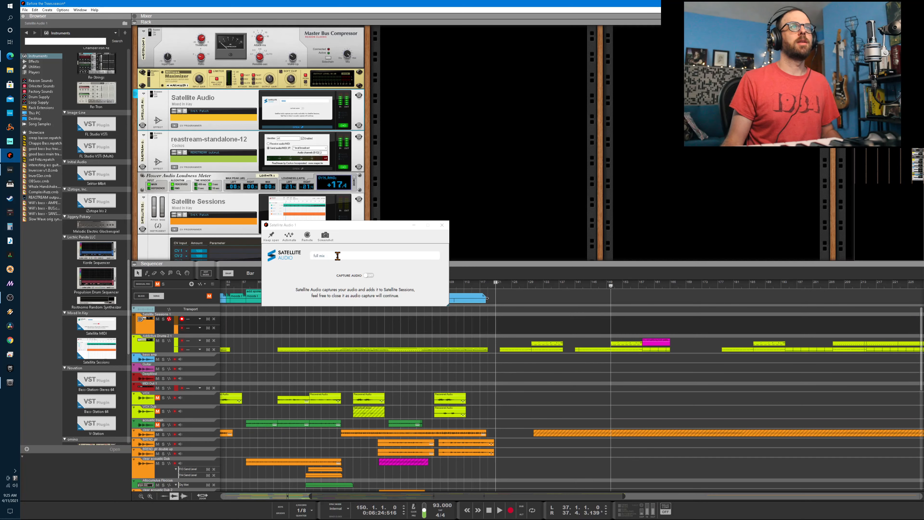
- Replace the Satellite Audio stem name with the cut text "renamed track" and close the plugin window
{"action": "left_click_drag", "start_coordinate": [338, 256], "coordinate": [307, 258]}
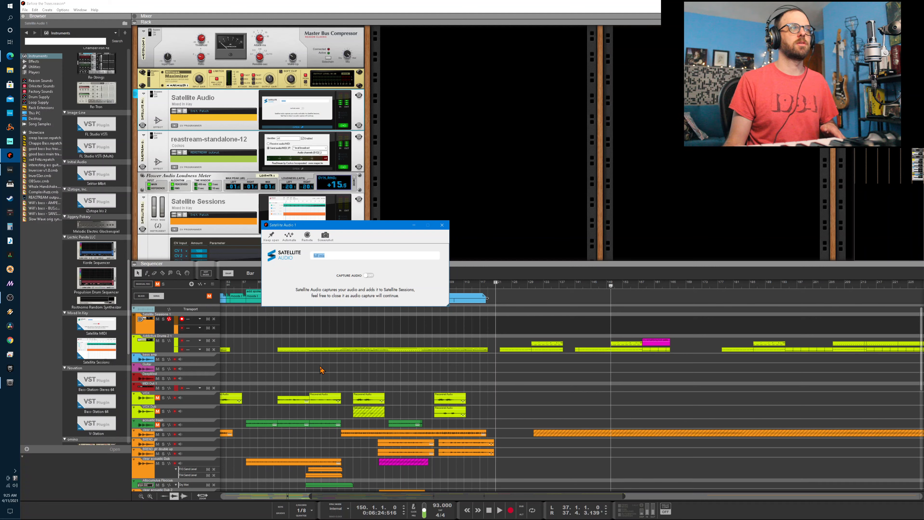
{"action": "right_click", "coordinate": [326, 255]}
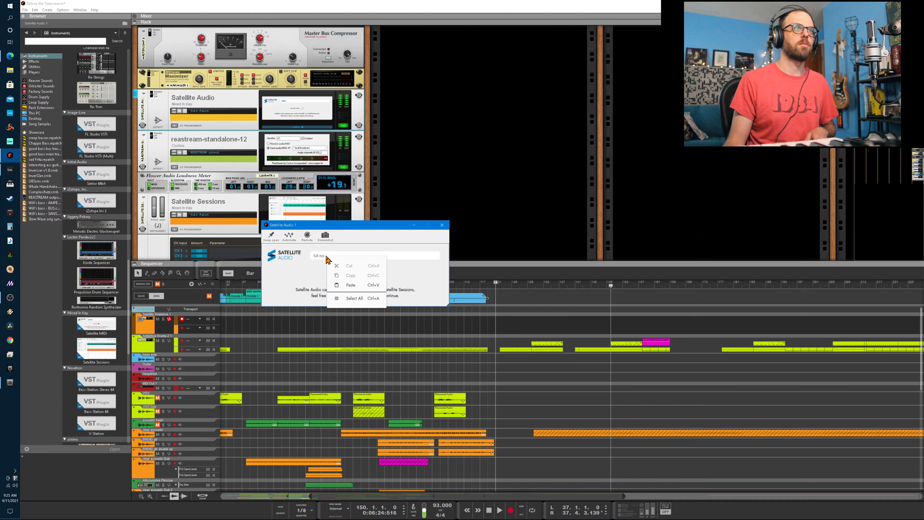
{"action": "left_click", "coordinate": [351, 286]}
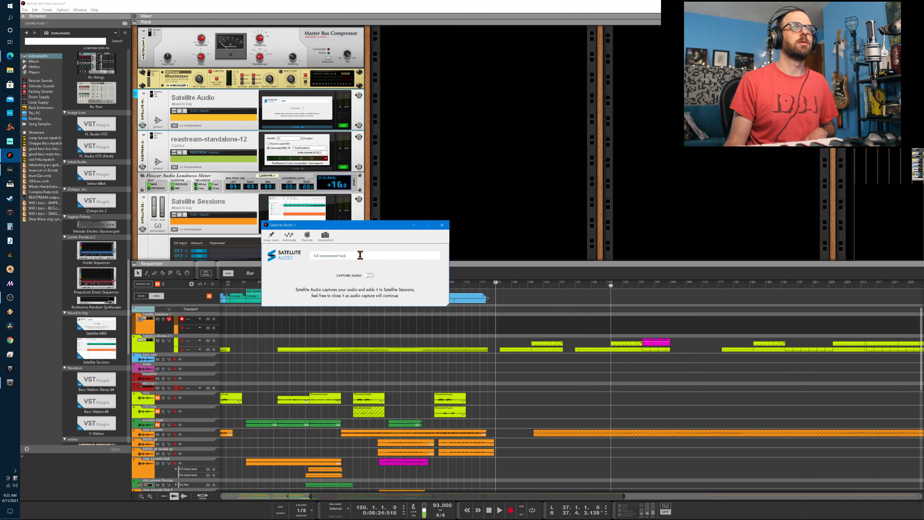
{"action": "left_click_drag", "start_coordinate": [361, 254], "coordinate": [315, 255]}
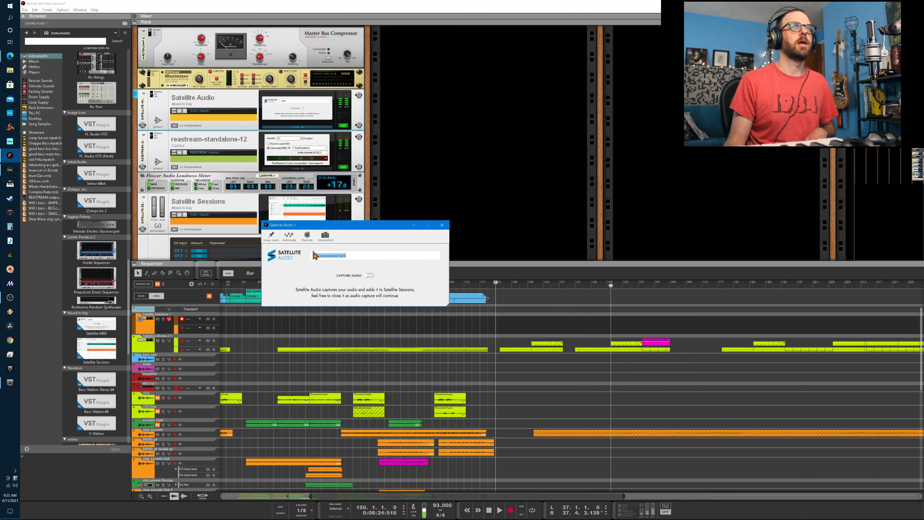
{"action": "right_click", "coordinate": [341, 257]}
{"action": "left_click", "coordinate": [358, 286]}
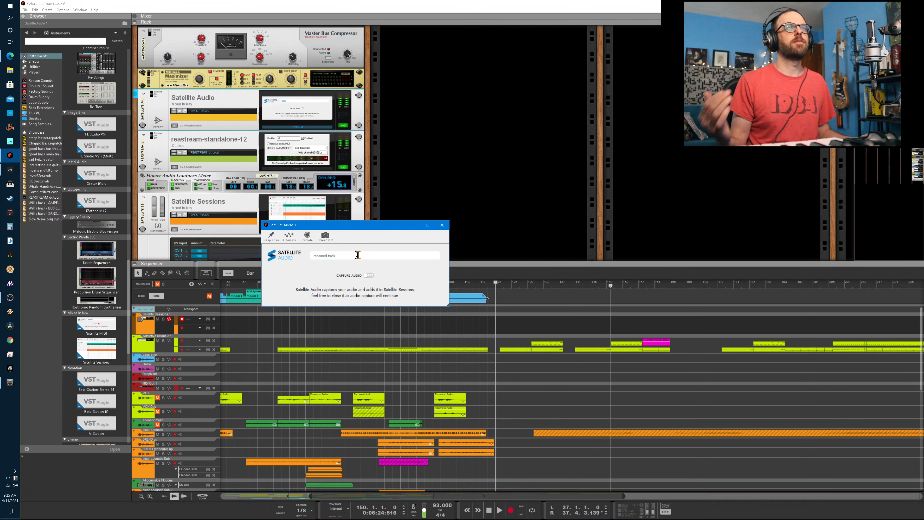
{"action": "left_click", "coordinate": [441, 225]}
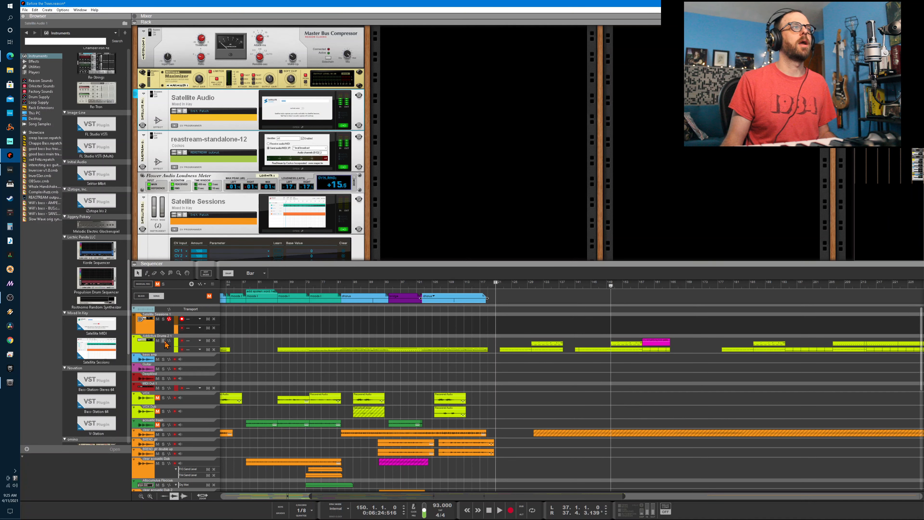
- Select the Addictive Drums 2 track and add a Satellite MIDI instrument from the Mixed In Key collection to the rack
{"action": "left_click", "coordinate": [150, 352]}
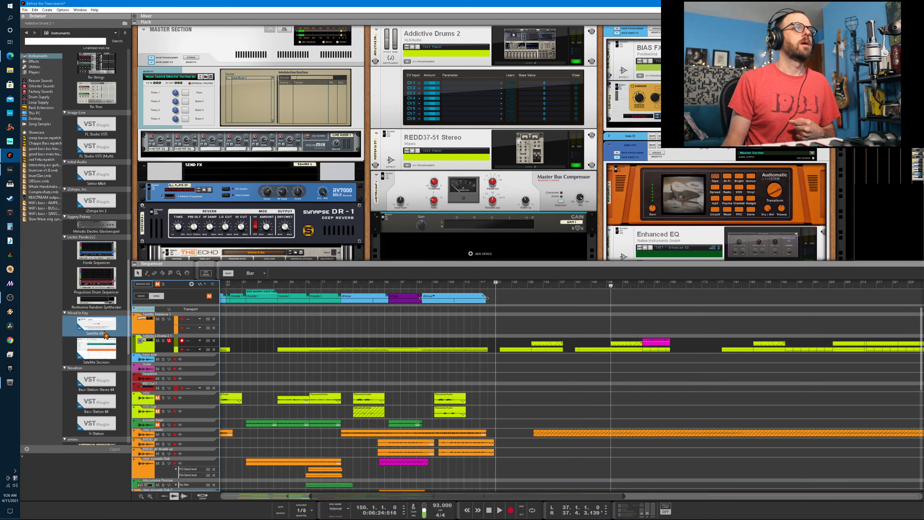
{"action": "mouse_move", "coordinate": [104, 331]}
{"action": "left_mouse_down"}
{"action": "mouse_move", "coordinate": [298, 168]}
{"action": "mouse_move", "coordinate": [459, 89]}
{"action": "mouse_move", "coordinate": [471, 49]}
{"action": "mouse_move", "coordinate": [252, 134]}
{"action": "mouse_move", "coordinate": [412, 86]}
{"action": "mouse_move", "coordinate": [466, 48]}
{"action": "mouse_move", "coordinate": [229, 189]}
{"action": "mouse_move", "coordinate": [127, 267]}
{"action": "mouse_move", "coordinate": [324, 179]}
{"action": "mouse_move", "coordinate": [449, 51]}
{"action": "mouse_move", "coordinate": [178, 213]}
{"action": "mouse_move", "coordinate": [138, 254]}
{"action": "mouse_move", "coordinate": [105, 307]}
{"action": "mouse_move", "coordinate": [107, 327]}
{"action": "left_mouse_up"}
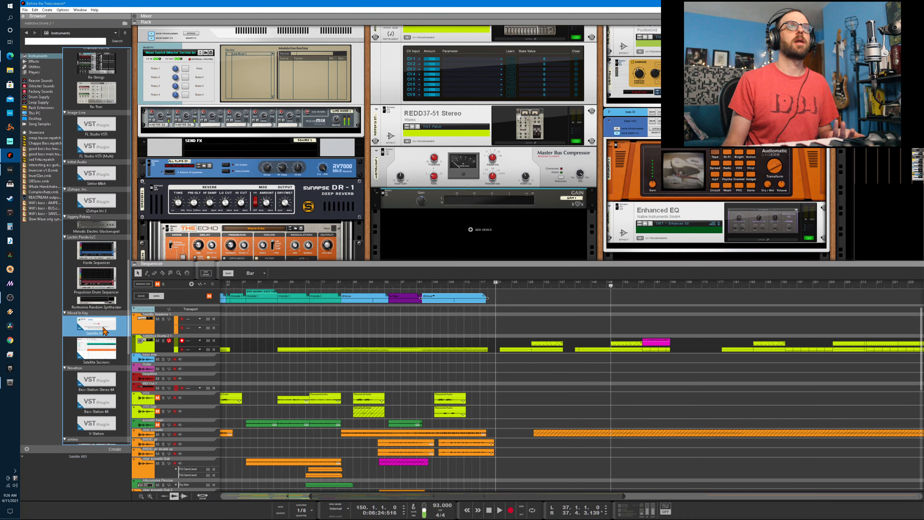
{"action": "scroll", "coordinate": [503, 157], "scroll_direction": "up", "scroll_amount": 1}
{"action": "scroll", "coordinate": [503, 155], "scroll_direction": "up", "scroll_amount": 2}
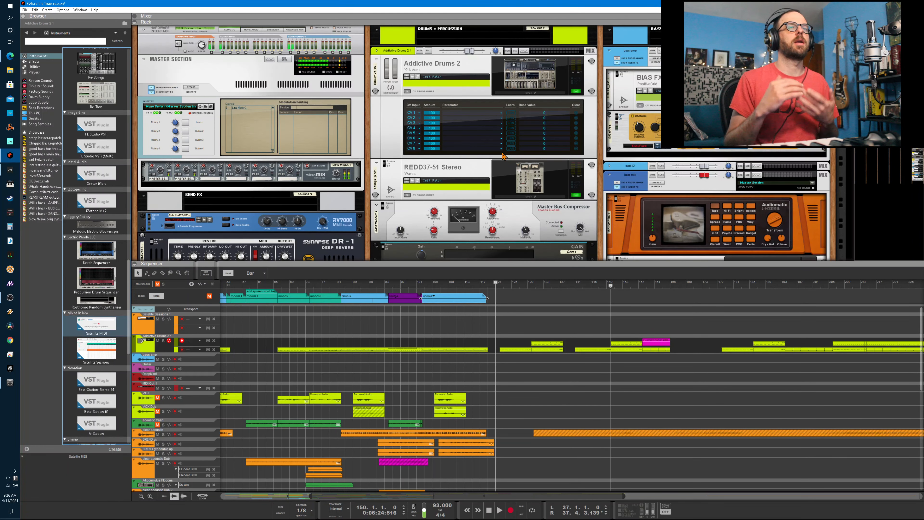
{"action": "scroll", "coordinate": [448, 180], "scroll_direction": "down", "scroll_amount": 13}
{"action": "left_click_drag", "start_coordinate": [97, 324], "coordinate": [482, 58]}
- Copy the long Addictive Drums clip starting at bar 66 to the Satellite MIDI track and open the Satellite MIDI window
{"action": "left_click_drag", "start_coordinate": [396, 349], "coordinate": [396, 359]}
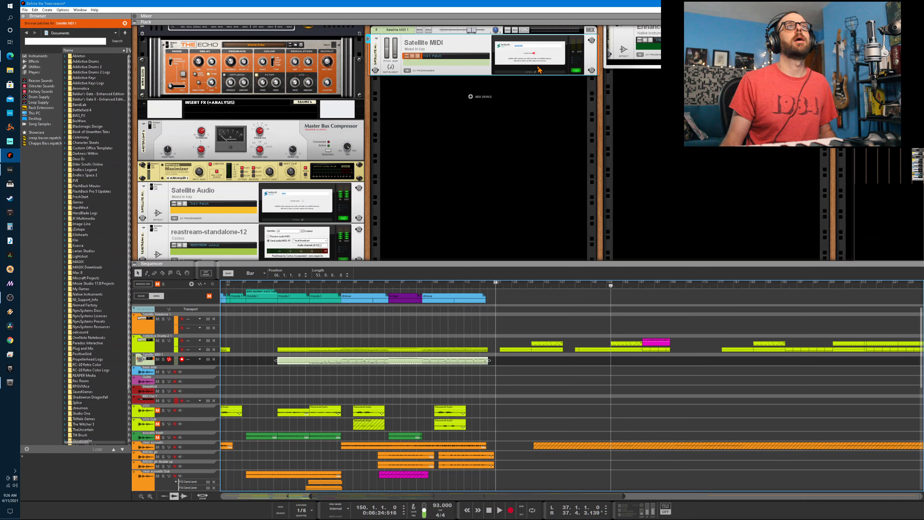
{"action": "left_click", "coordinate": [525, 60]}
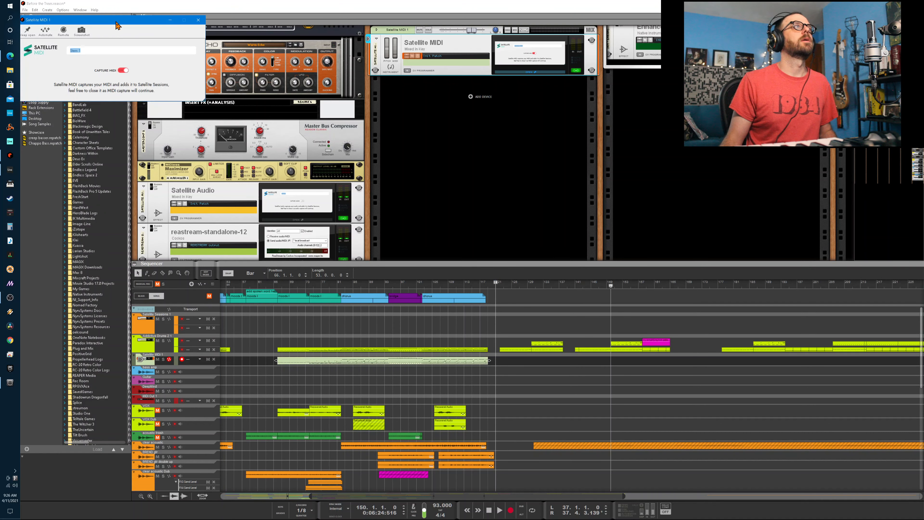
{"action": "left_click_drag", "start_coordinate": [117, 26], "coordinate": [253, 117]}
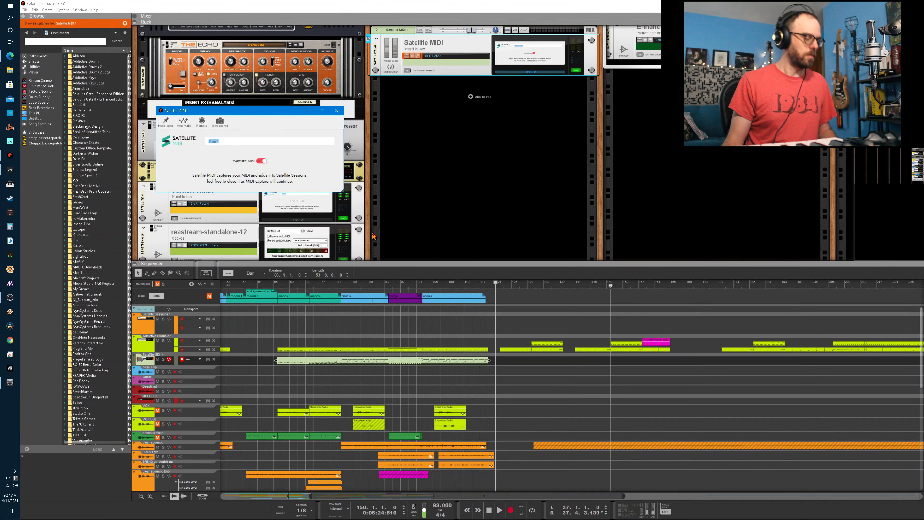
- Switch to the browser, write "fake addictive drums" in the address field, cut the text, and return to Reason
{"action": "key", "text": "alt+Tab"}
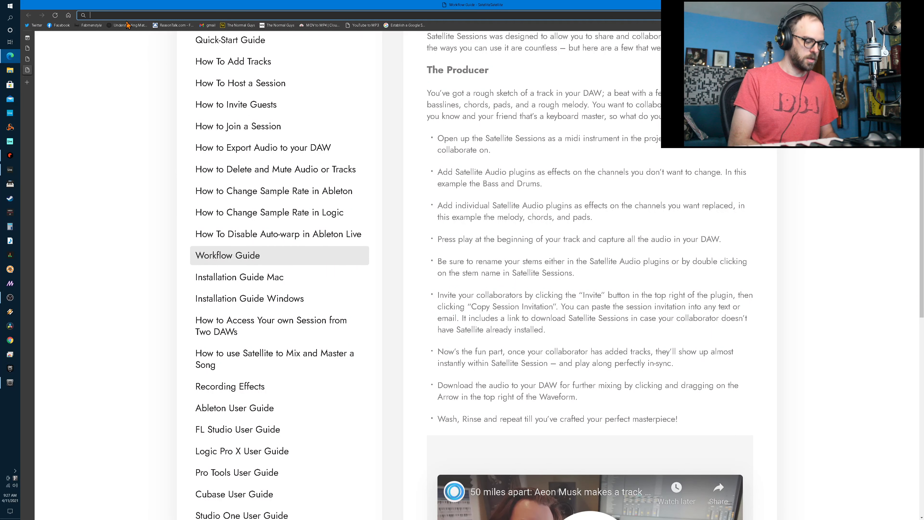
{"action": "type", "text": "fake"}
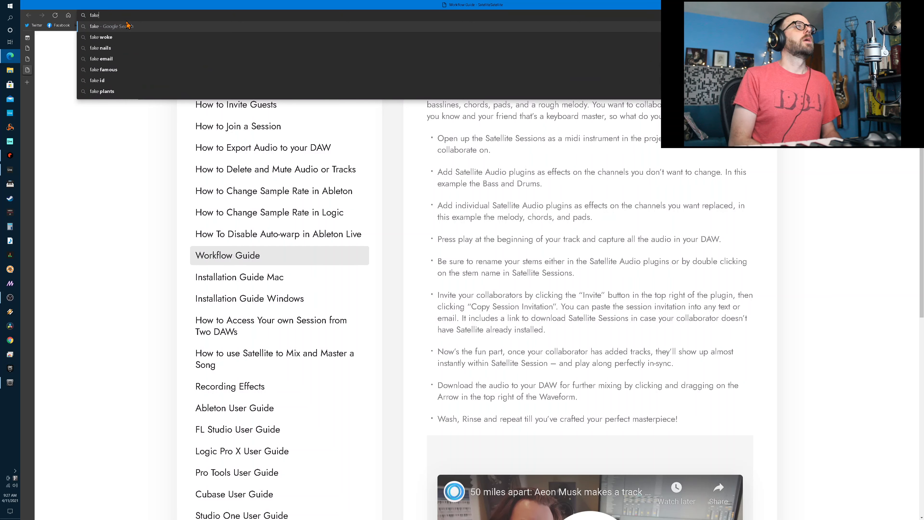
{"action": "type", "text": " add"}
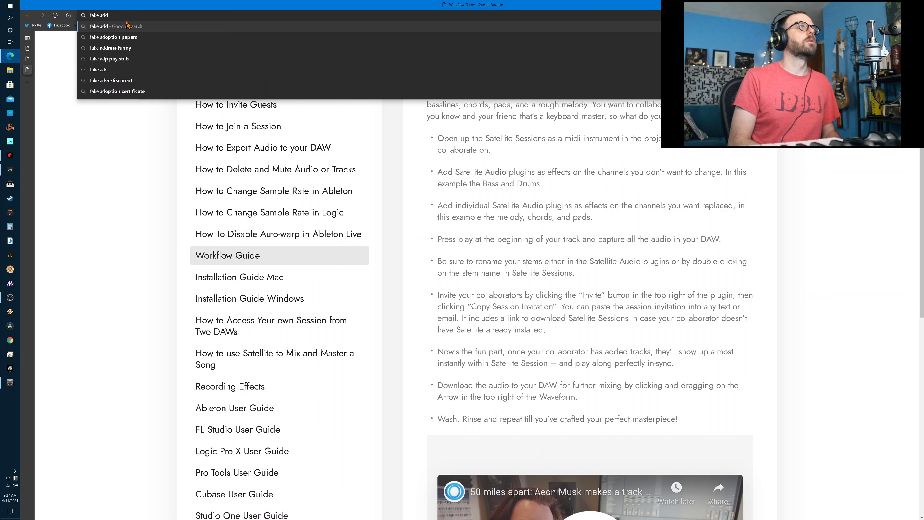
{"action": "type", "text": "ictive drums"}
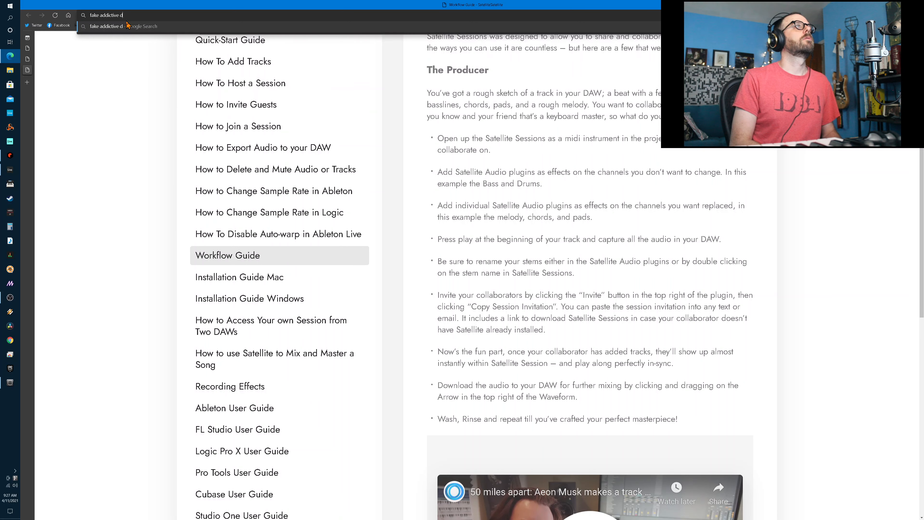
{"action": "key", "text": "ctrl+shift+Left"}
{"action": "key", "text": "ctrl+shift+Left"}
{"action": "key", "text": "ctrl+shift+Left"}
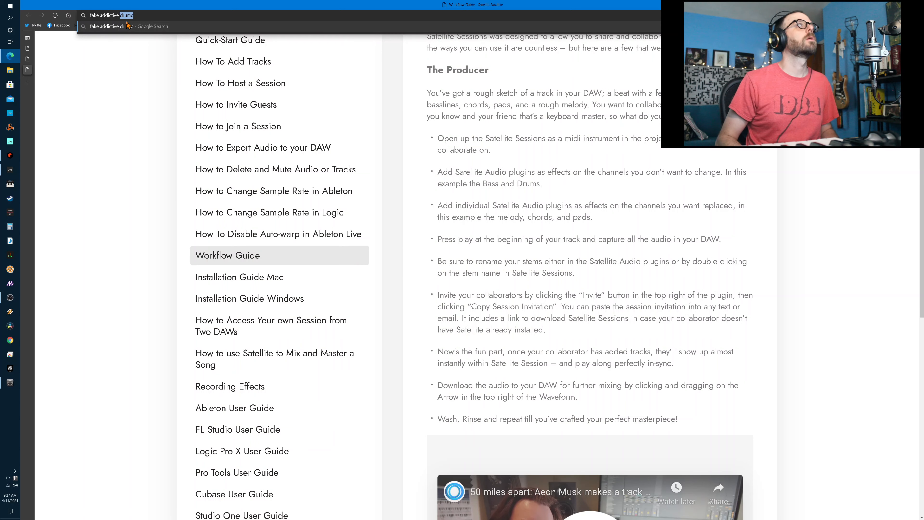
{"action": "key", "text": "alt+Tab"}
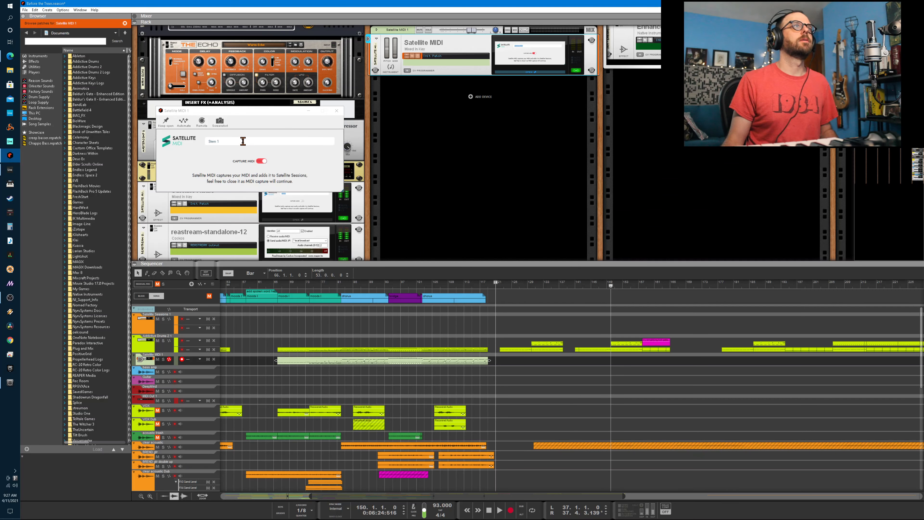
- Replace the Satellite MIDI stem name with the cut text "fake addictive drums"
{"action": "left_click", "coordinate": [239, 141]}
{"action": "right_click", "coordinate": [214, 143]}
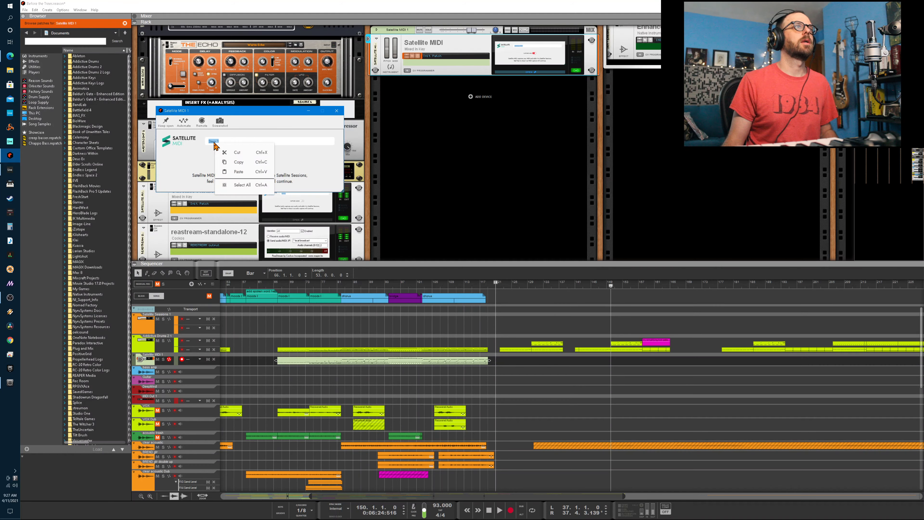
{"action": "left_click", "coordinate": [235, 174]}
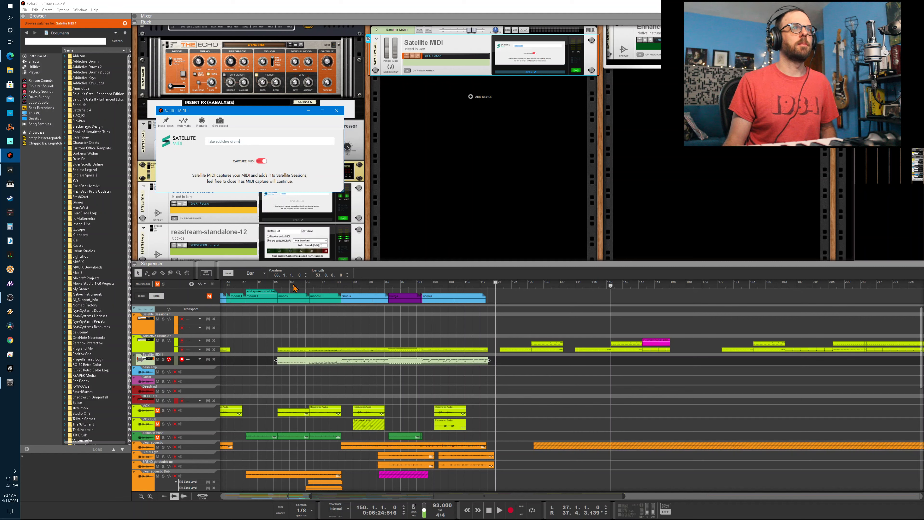
- Play the song from bar 66 to capture the fake addictive drums MIDI, open Satellite Sessions, and stop playback
{"action": "left_click", "coordinate": [277, 287]}
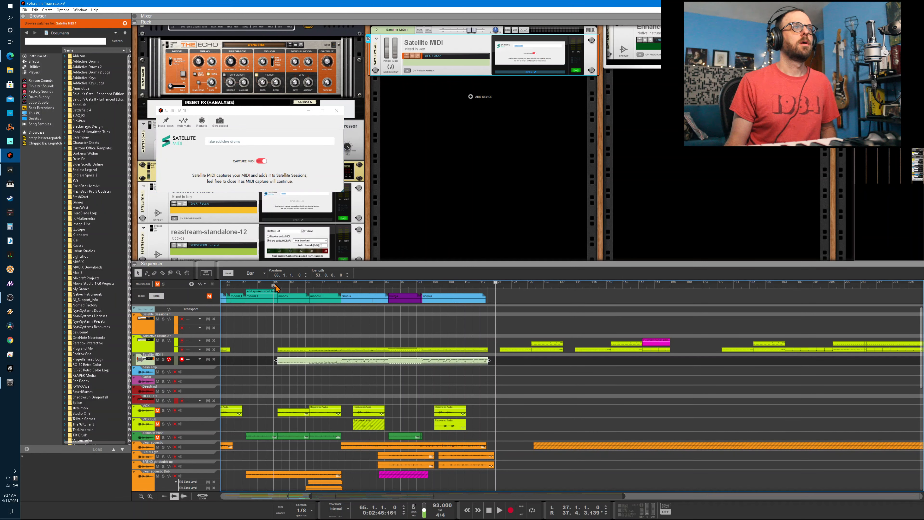
{"action": "left_click", "coordinate": [276, 287]}
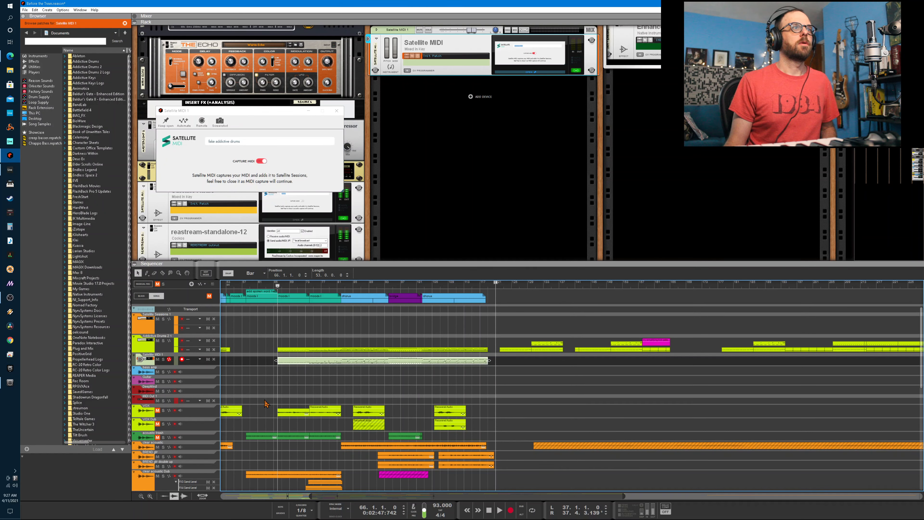
{"action": "key", "text": "space"}
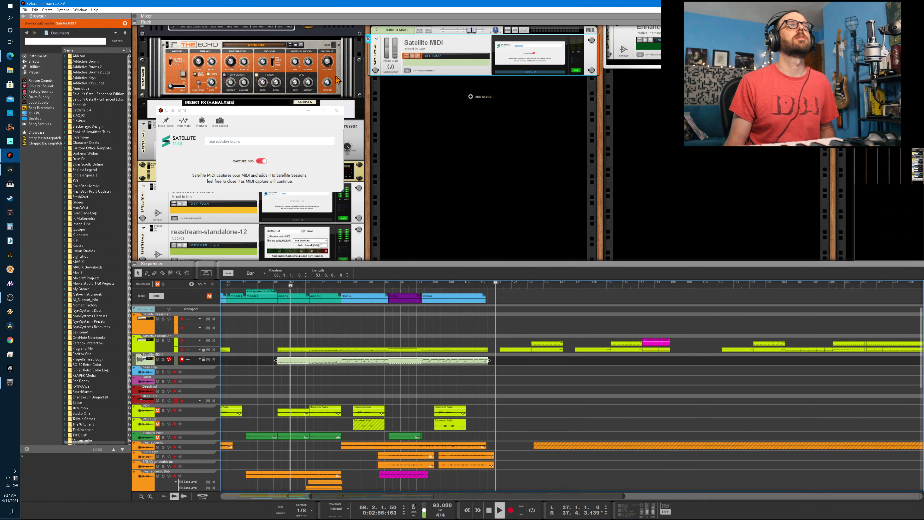
{"action": "scroll", "coordinate": [320, 211], "scroll_direction": "down", "scroll_amount": 3}
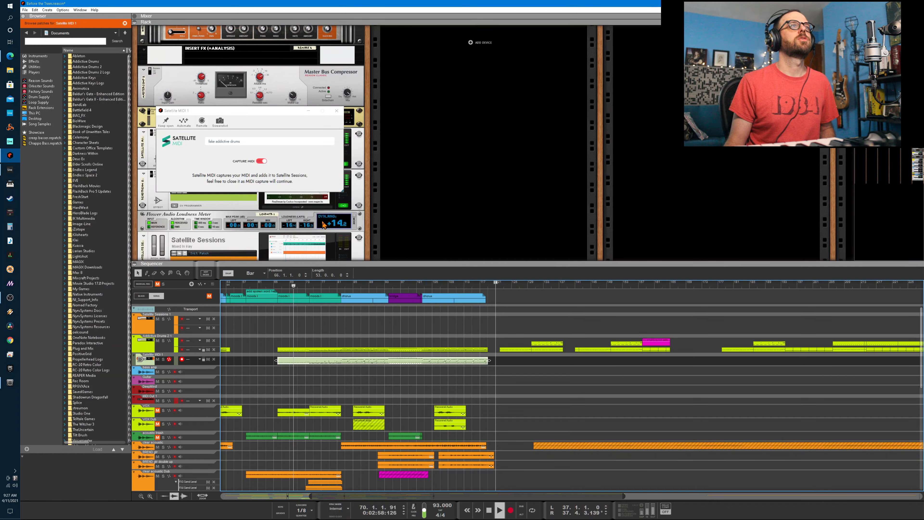
{"action": "double_click", "coordinate": [305, 230]}
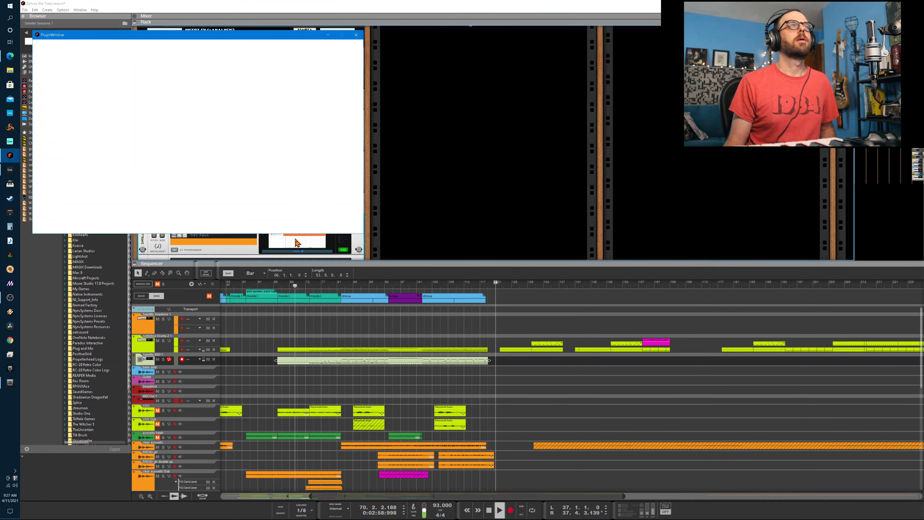
{"action": "key", "text": "space"}
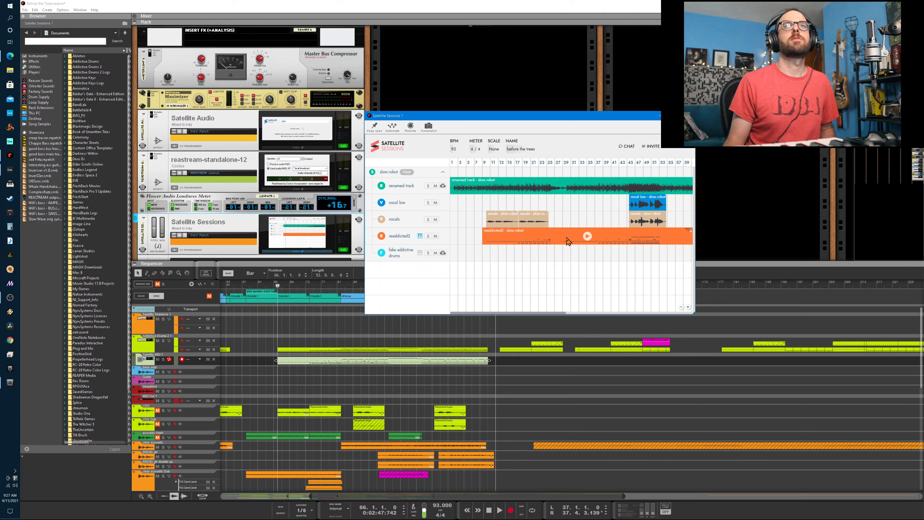
{"action": "key", "text": "space"}
{"action": "key", "text": "space"}
- Switch to Ableton Live and examine the fake addictive drums stem around bar 66 in Satellite Sessions
{"action": "key", "text": "alt+Tab"}
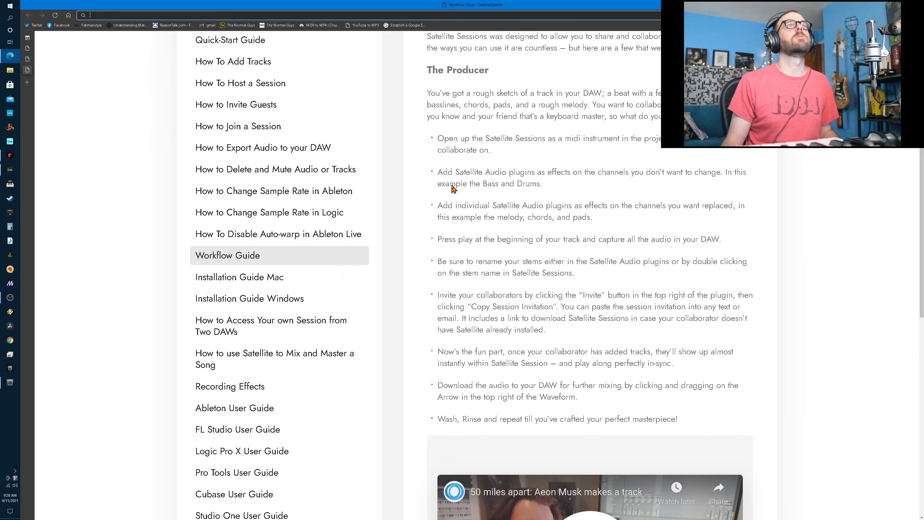
{"action": "key", "text": "alt+Tab"}
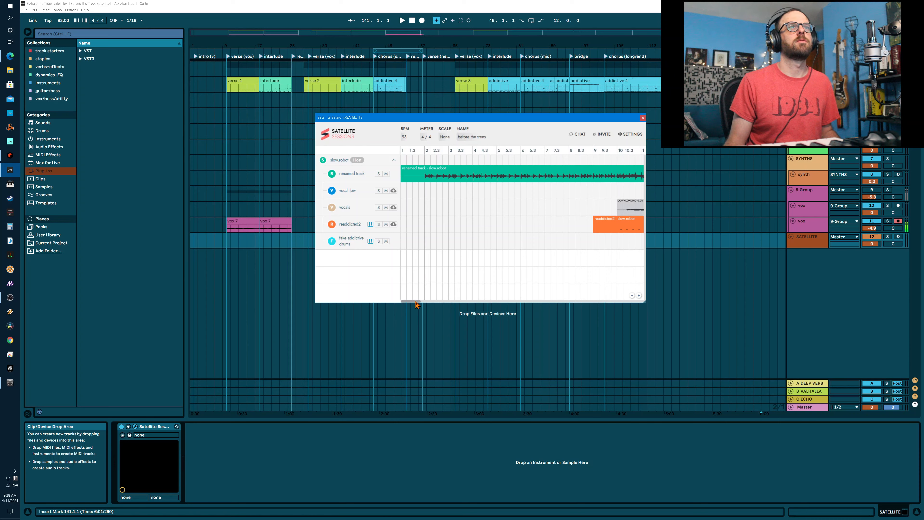
{"action": "left_click_drag", "start_coordinate": [416, 305], "coordinate": [536, 310]}
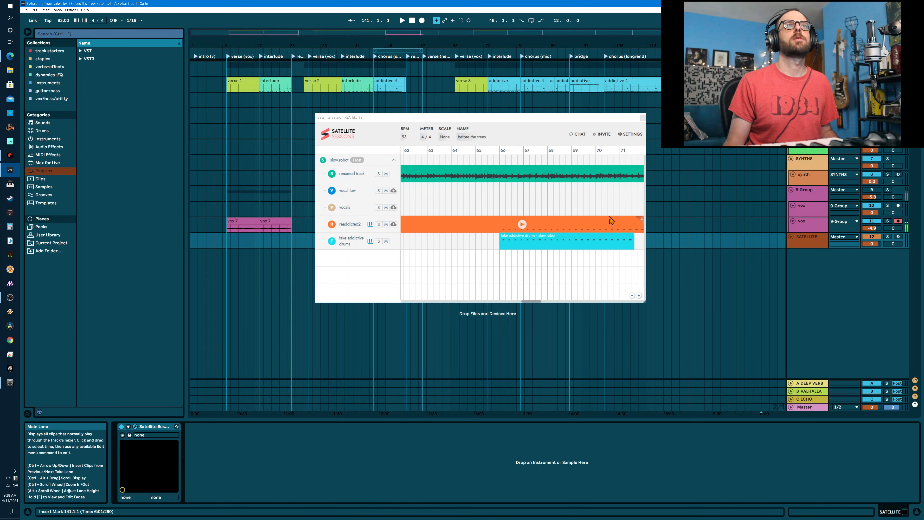
- Select the verse 1 clip in Ableton Live's arrangement to show the addictive track's Satellite MIDI device
{"action": "key", "text": "alt+Tab"}
{"action": "left_click", "coordinate": [540, 262]}
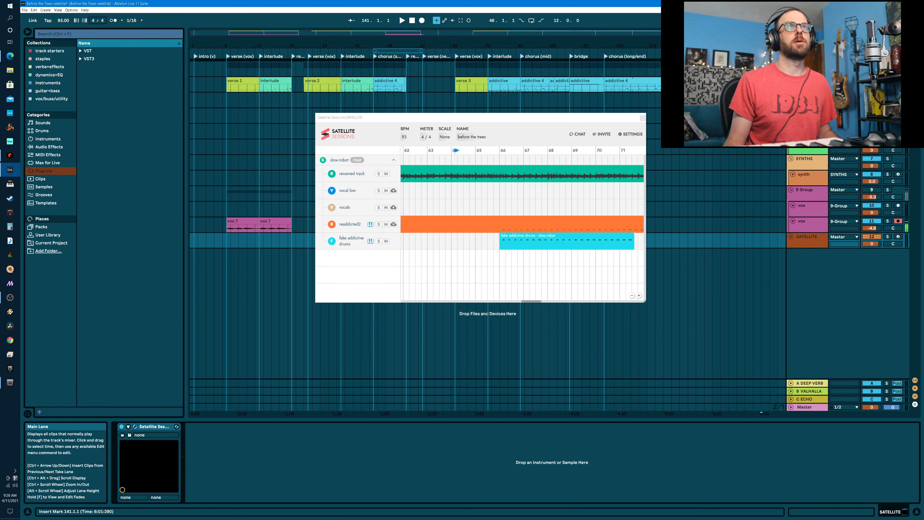
{"action": "left_click", "coordinate": [233, 82]}
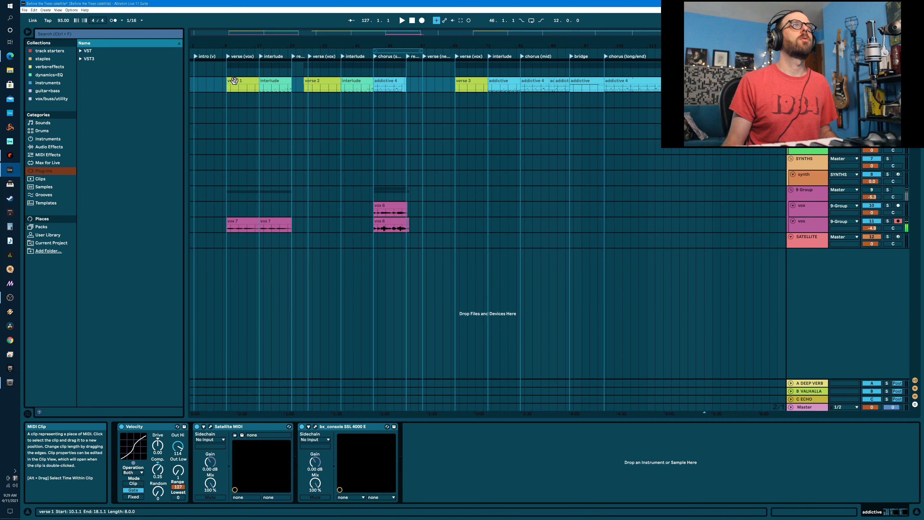
- Open the verse 1 clip and the interlude clip after it to compare their MIDI notes
{"action": "left_click", "coordinate": [234, 80]}
{"action": "double_click", "coordinate": [234, 80]}
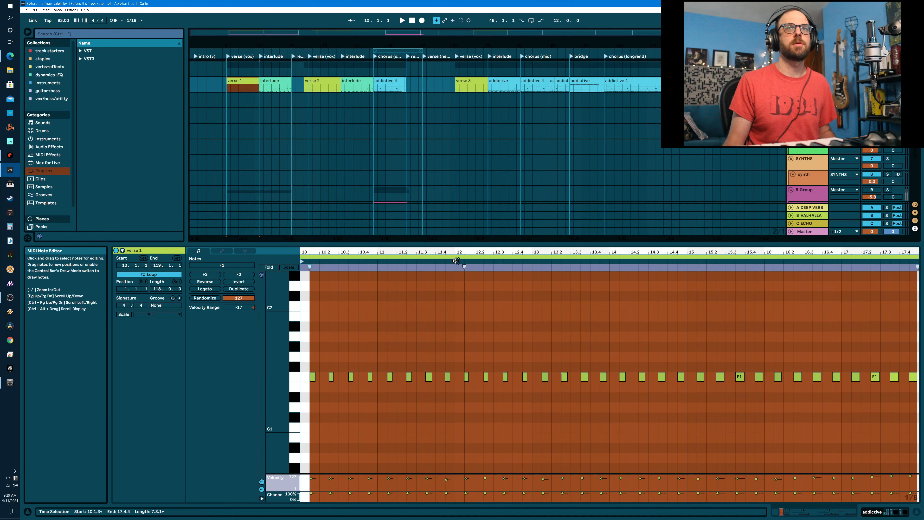
{"action": "left_click", "coordinate": [277, 80]}
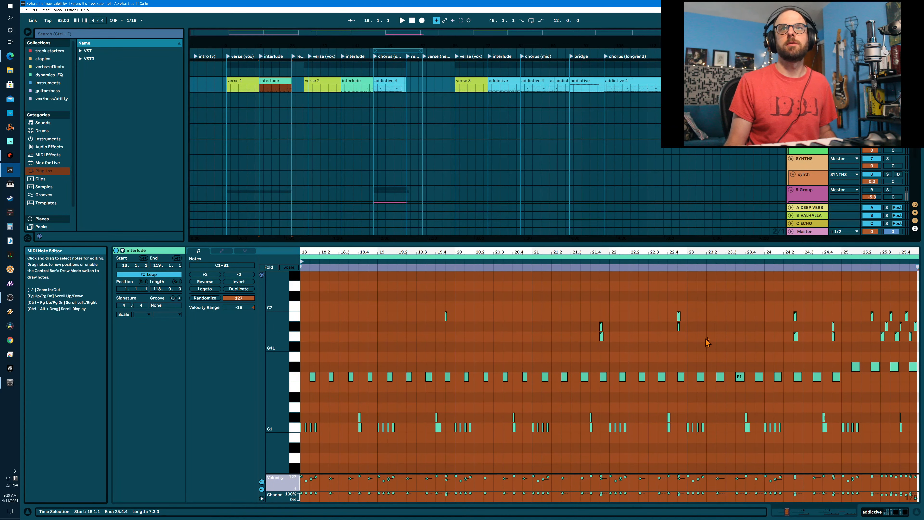
- Examine the interlude clip's A1 to B1 notes and their chance settings, selecting the B1 note near bar 19.4 and the A1 note at bar 21.4
{"action": "left_click_drag", "start_coordinate": [425, 294], "coordinate": [918, 350]}
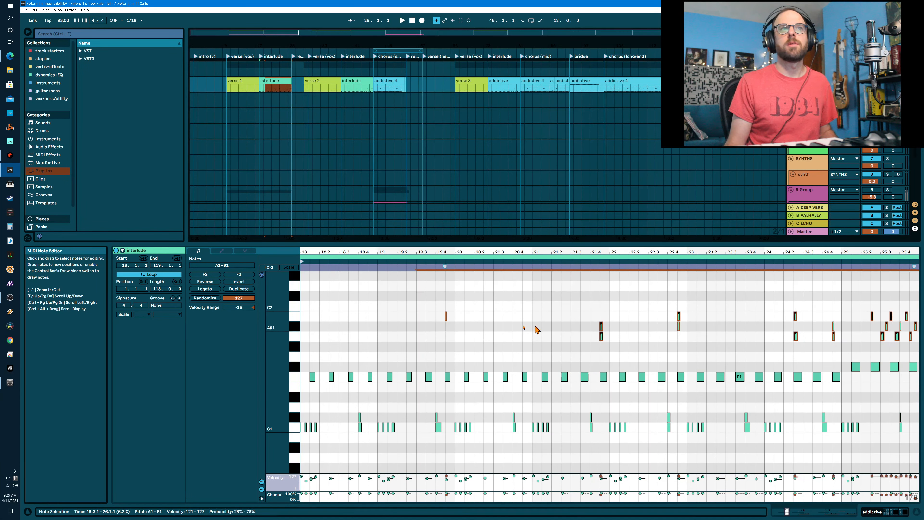
{"action": "left_click", "coordinate": [599, 332]}
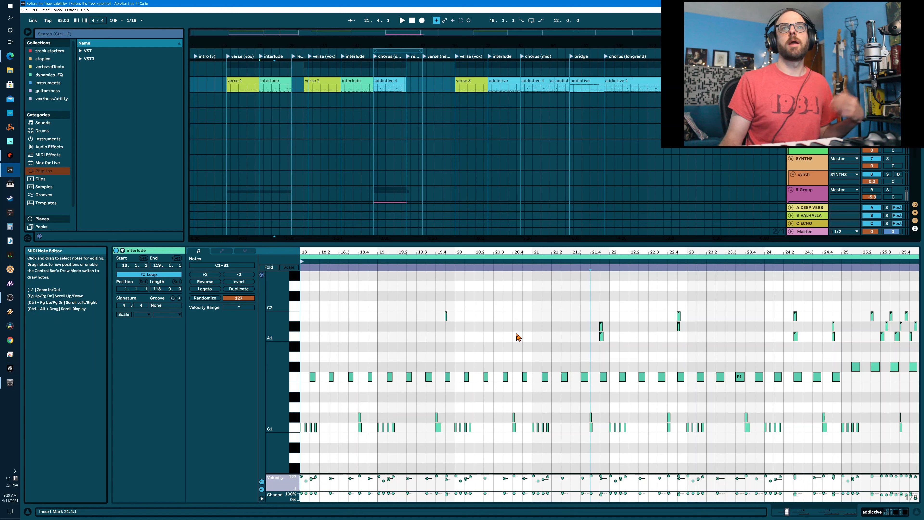
{"action": "left_click", "coordinate": [445, 316]}
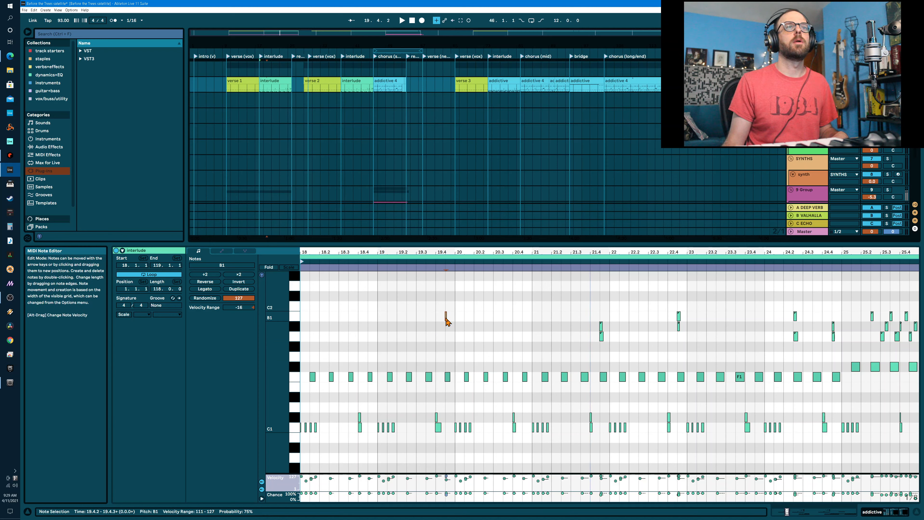
{"action": "left_click", "coordinate": [601, 337]}
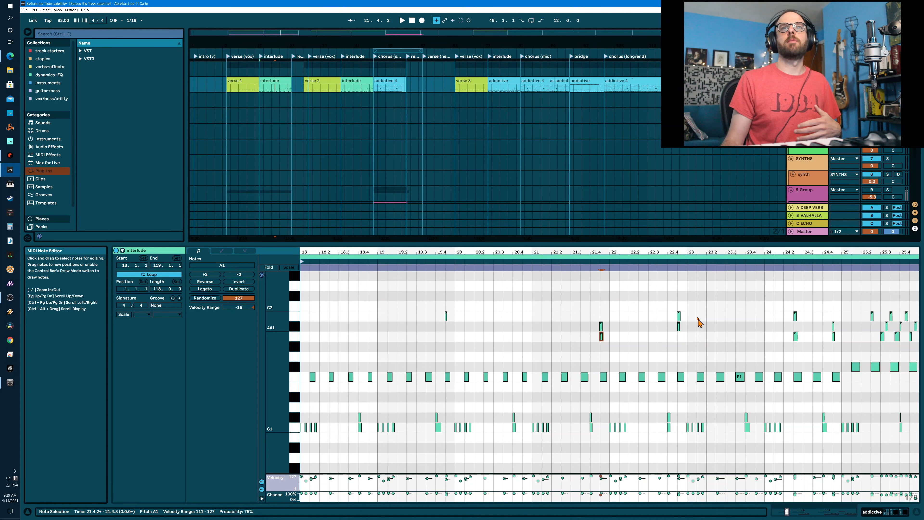
- Inspect the interlude clip after verse 2 and the addictive 4 clip at chorus (mid), and return to the track's device chain
{"action": "left_click", "coordinate": [361, 89]}
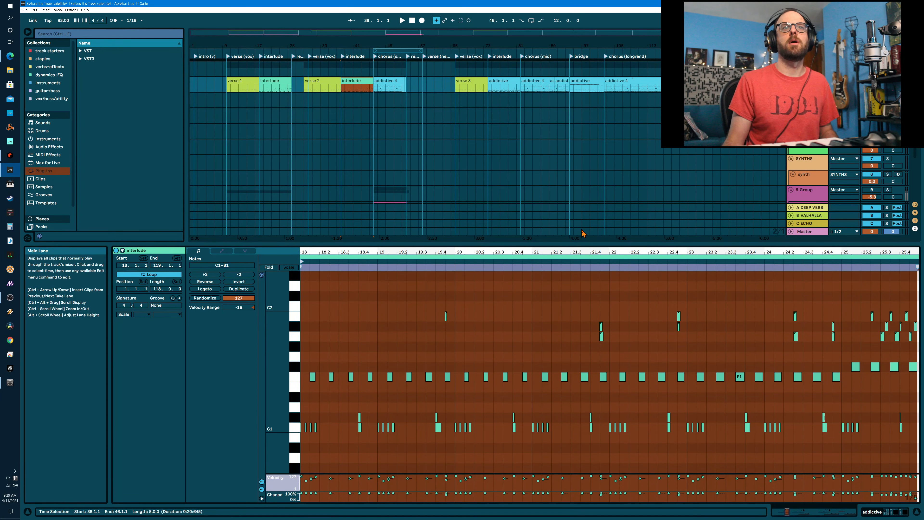
{"action": "left_click", "coordinate": [534, 82]}
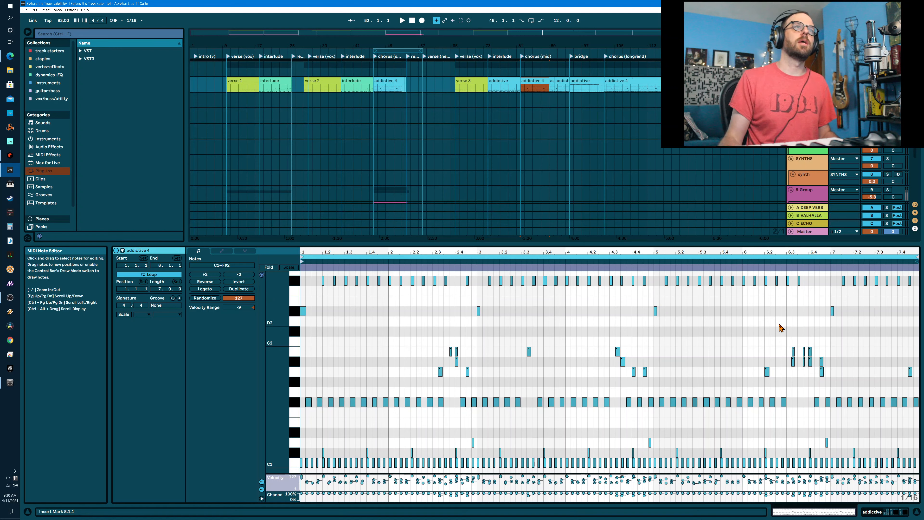
{"action": "key", "text": "alt+Tab"}
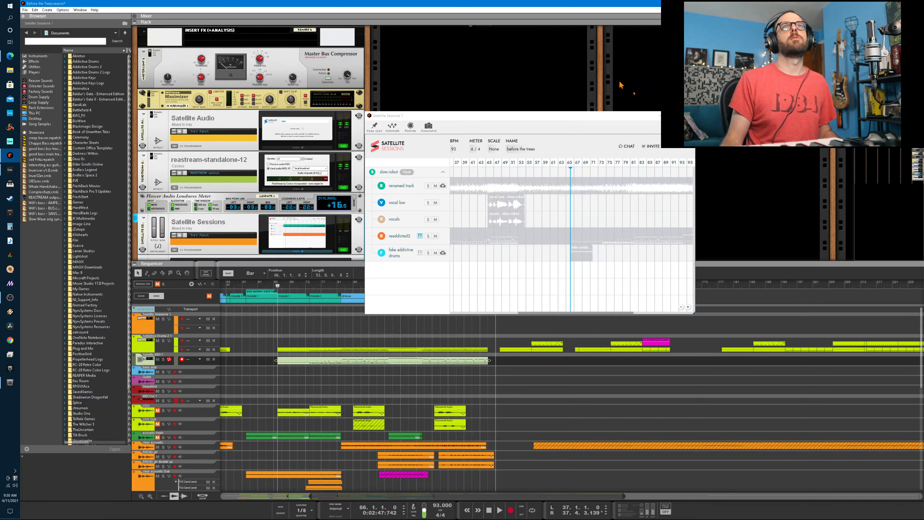
{"action": "key", "text": "alt+Tab"}
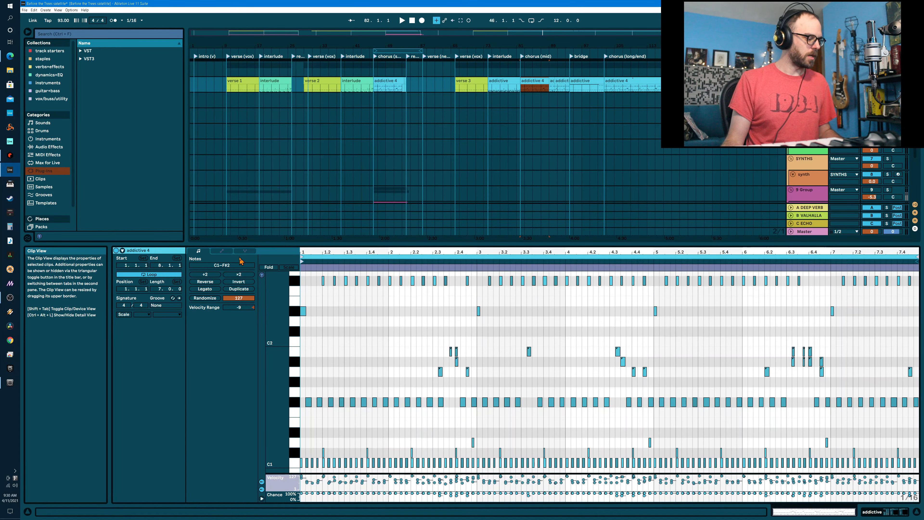
{"action": "key", "text": "shift+Tab"}
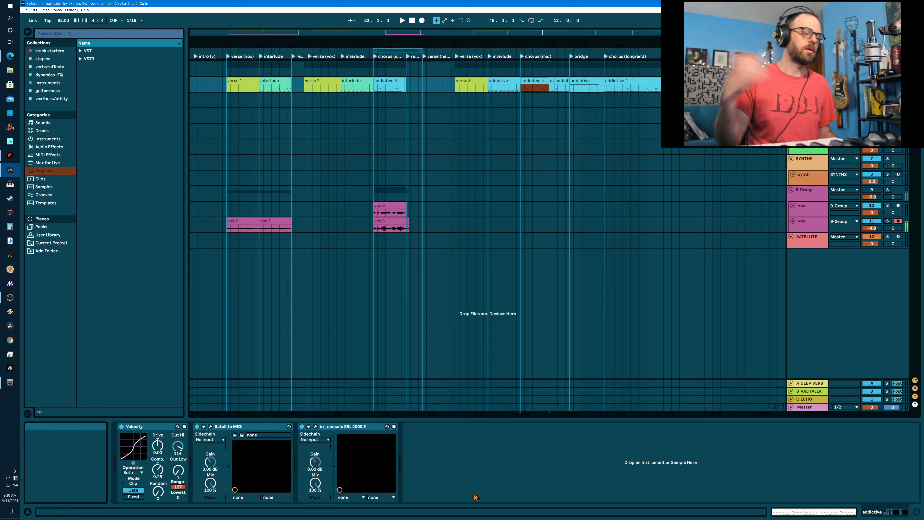
- Switch to Reason, bring the earlier bars into the sequencer view, and reopen Satellite Sessions above the sequencer
{"action": "key", "text": "alt+Tab"}
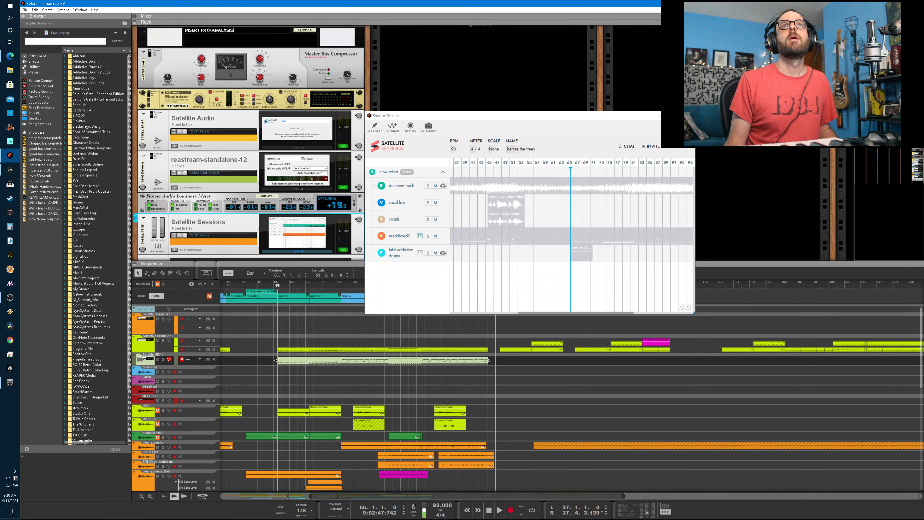
{"action": "left_click", "coordinate": [688, 115]}
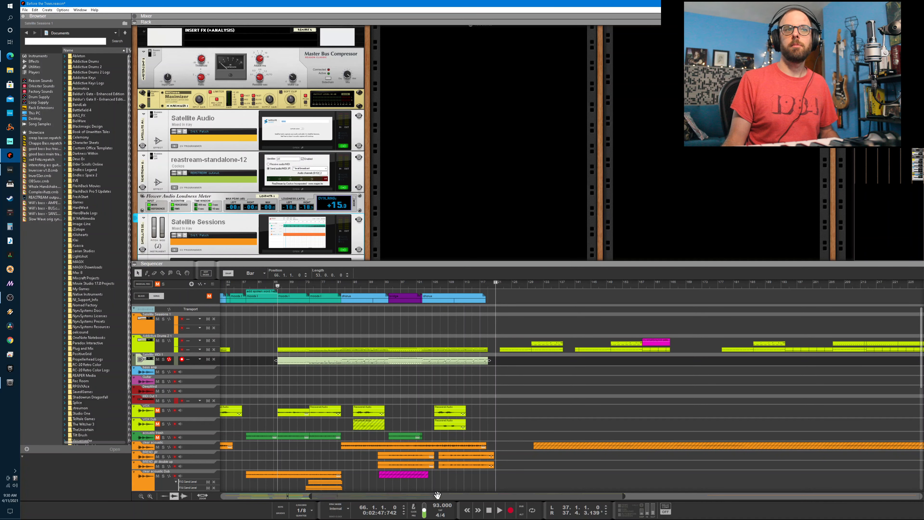
{"action": "left_click_drag", "start_coordinate": [440, 496], "coordinate": [323, 494]}
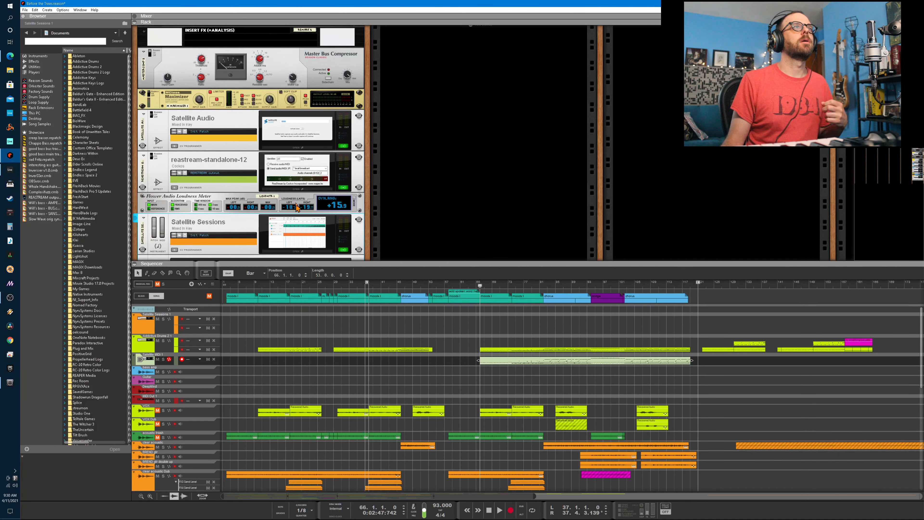
{"action": "left_click", "coordinate": [298, 234]}
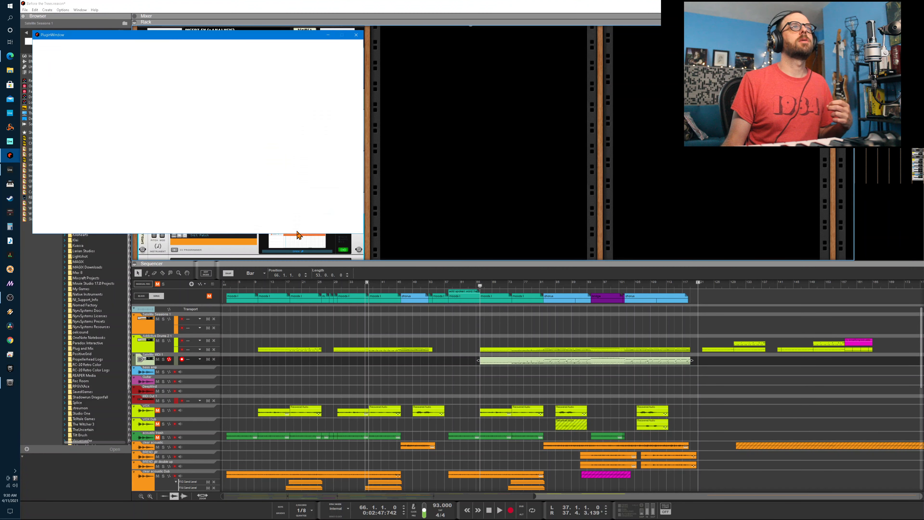
{"action": "left_click_drag", "start_coordinate": [482, 117], "coordinate": [395, 78]}
- Import the vocal low stem from Satellite Sessions into the Reason sequencer at about bar 7
{"action": "mouse_move", "coordinate": [419, 161]}
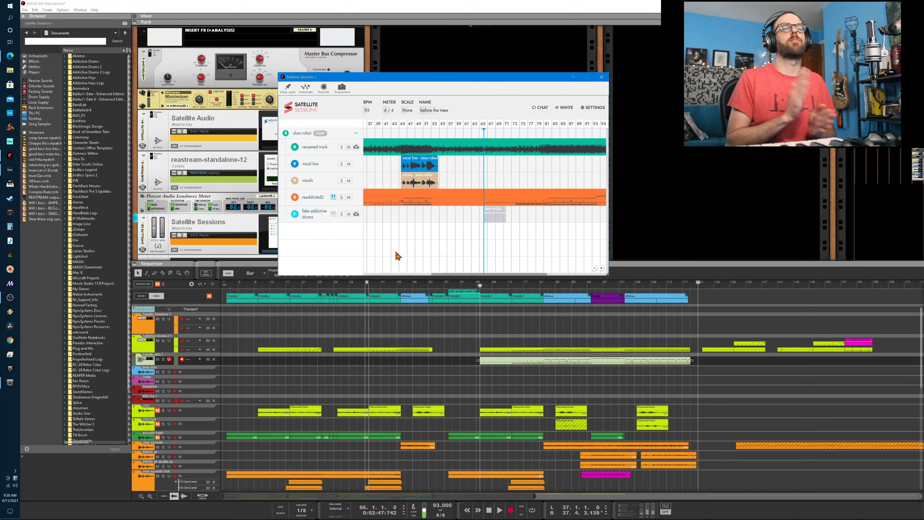
{"action": "mouse_move", "coordinate": [419, 183]}
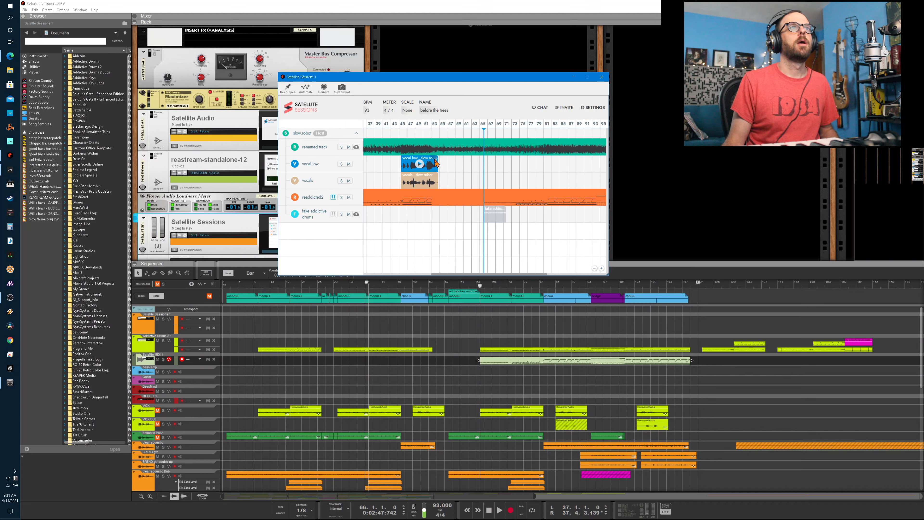
{"action": "mouse_move", "coordinate": [435, 162]}
{"action": "left_mouse_down"}
{"action": "mouse_move", "coordinate": [401, 278]}
{"action": "mouse_move", "coordinate": [351, 328]}
{"action": "mouse_move", "coordinate": [297, 461]}
{"action": "mouse_move", "coordinate": [263, 479]}
{"action": "mouse_move", "coordinate": [261, 505]}
{"action": "mouse_move", "coordinate": [246, 472]}
{"action": "left_mouse_up"}
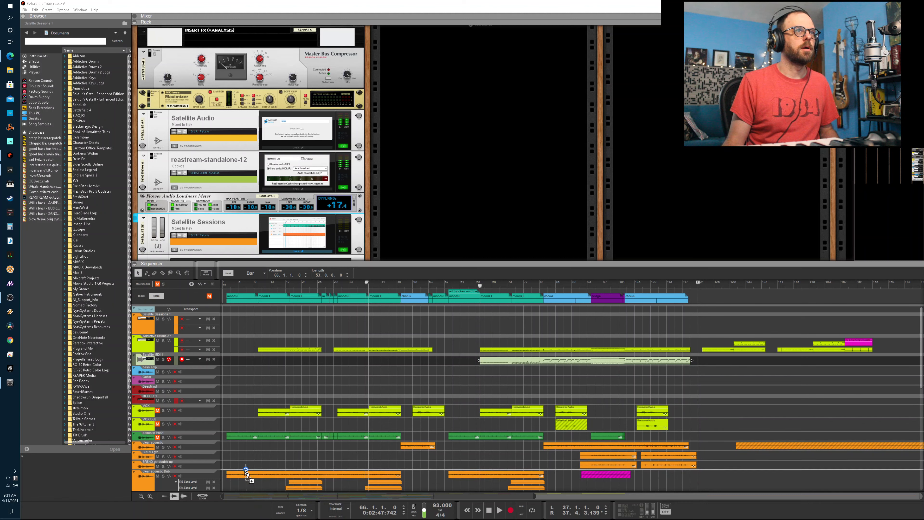
{"action": "left_click_drag", "start_coordinate": [246, 471], "coordinate": [246, 471]}
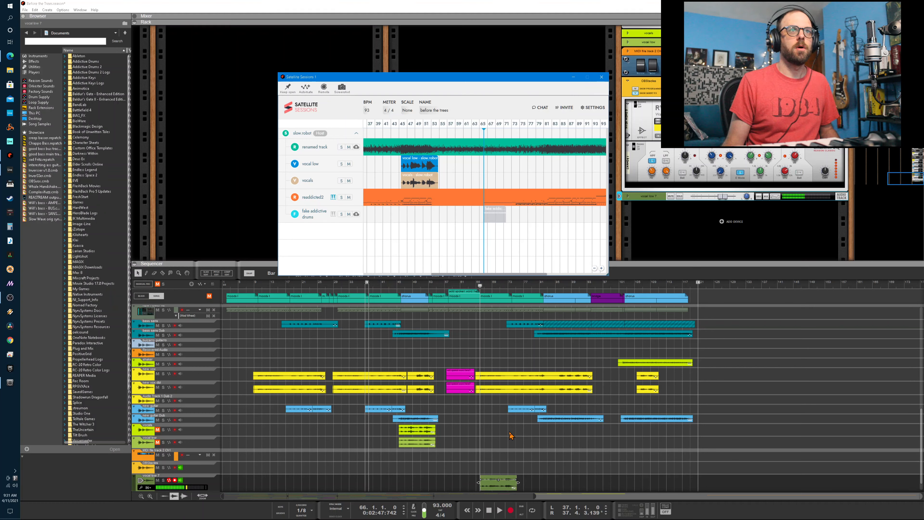
- Look through the sequencer's track list for the imported vocal low clips
{"action": "left_click", "coordinate": [479, 288]}
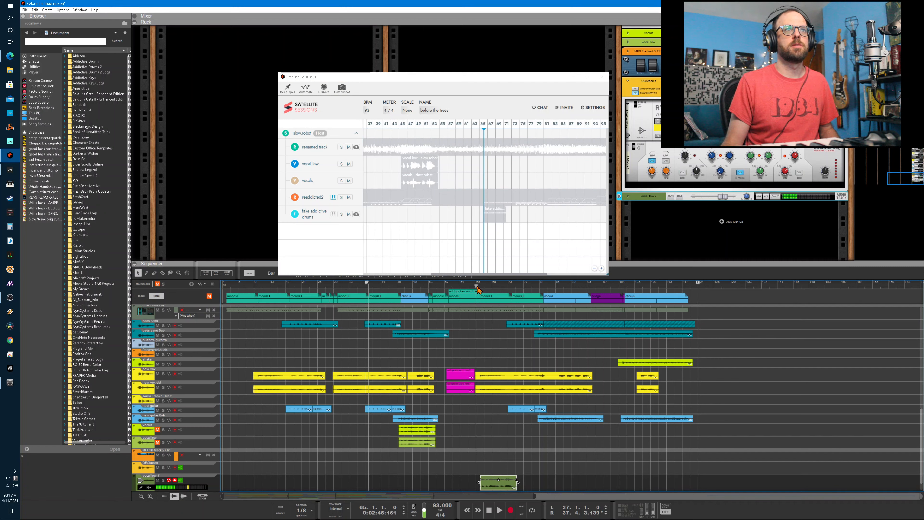
{"action": "scroll", "coordinate": [376, 335], "scroll_direction": "up", "scroll_amount": 3}
{"action": "scroll", "coordinate": [375, 337], "scroll_direction": "up", "scroll_amount": 3}
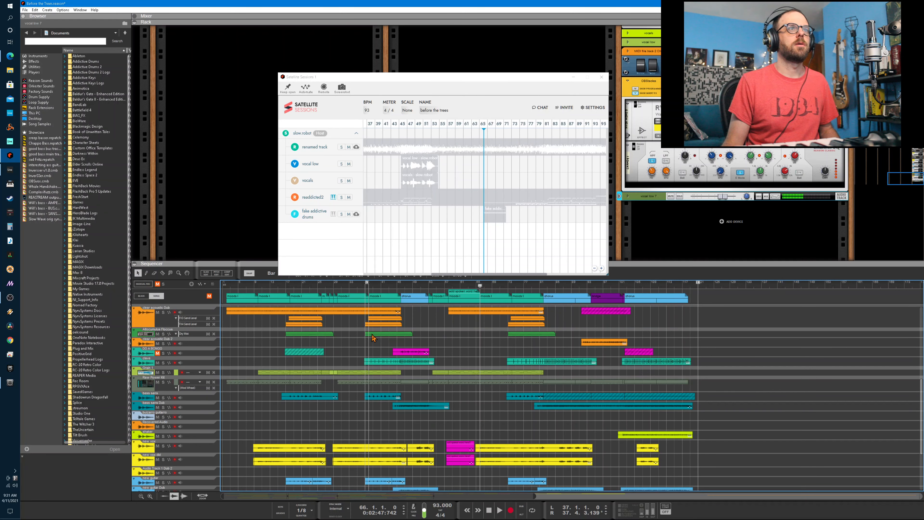
{"action": "scroll", "coordinate": [382, 419], "scroll_direction": "up", "scroll_amount": 15}
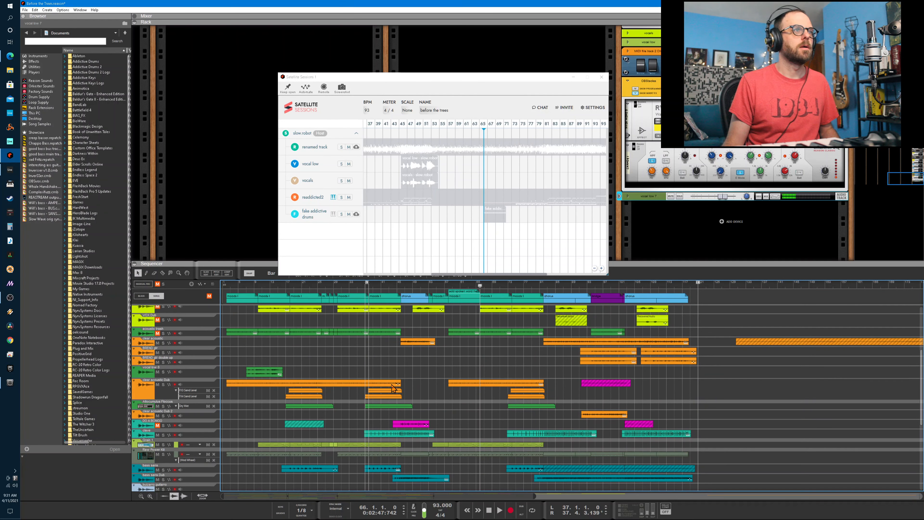
{"action": "scroll", "coordinate": [393, 388], "scroll_direction": "down", "scroll_amount": 15}
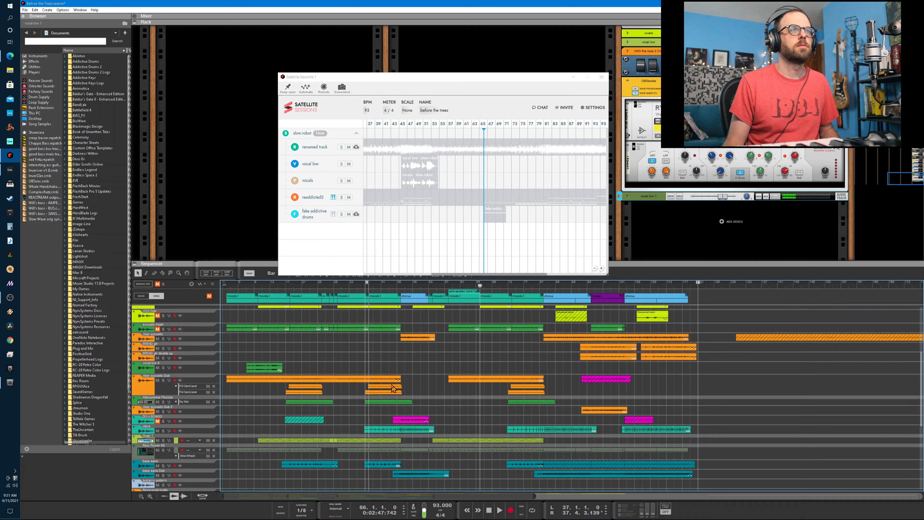
{"action": "scroll", "coordinate": [392, 388], "scroll_direction": "up", "scroll_amount": 10}
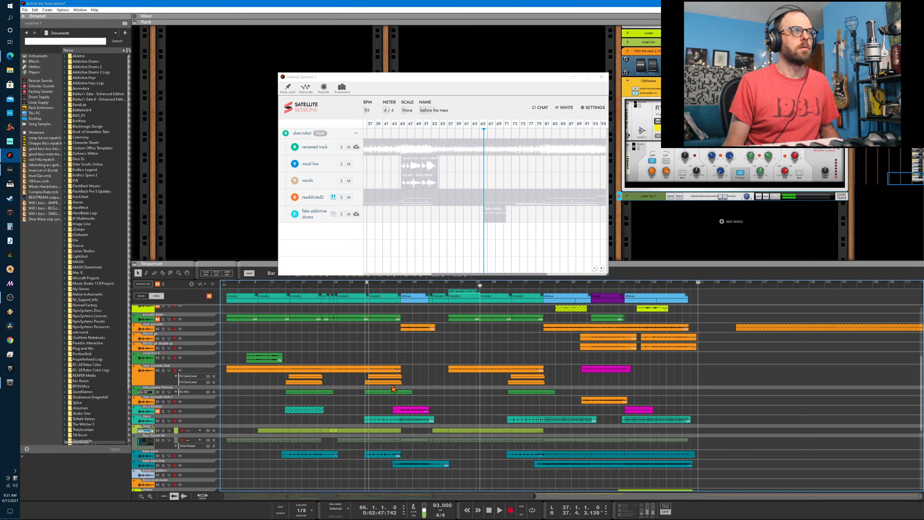
{"action": "scroll", "coordinate": [392, 388], "scroll_direction": "down", "scroll_amount": 7}
{"action": "scroll", "coordinate": [392, 388], "scroll_direction": "up", "scroll_amount": 4}
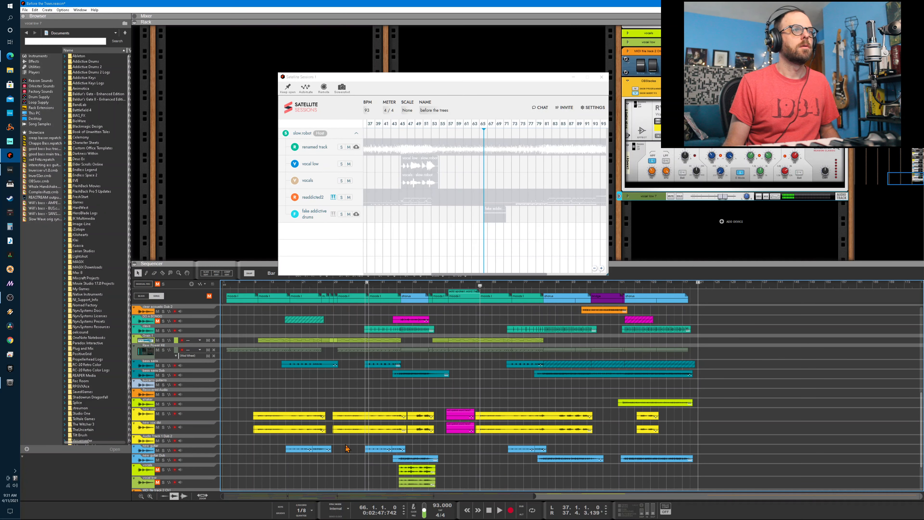
{"action": "scroll", "coordinate": [345, 449], "scroll_direction": "up", "scroll_amount": 12}
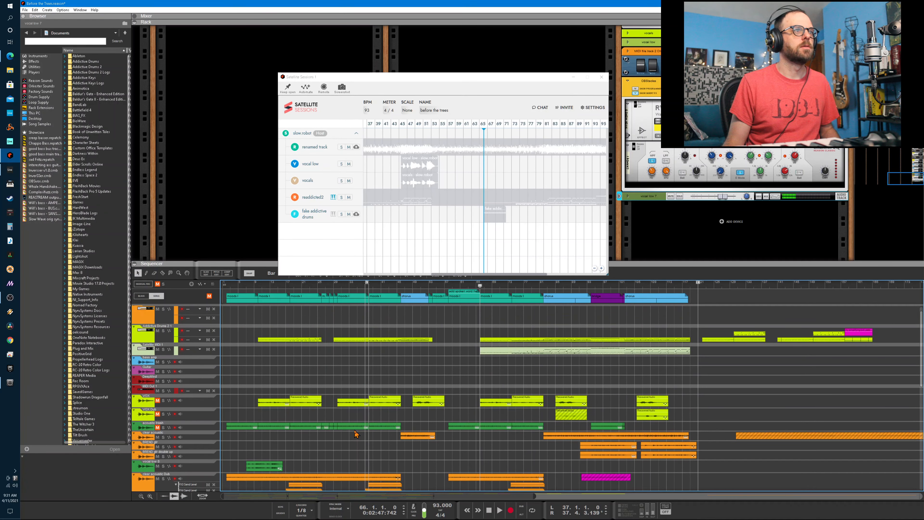
- Select the imported vocal low track between the guitar tracks and move the song position to bar 7
{"action": "left_click", "coordinate": [146, 469]}
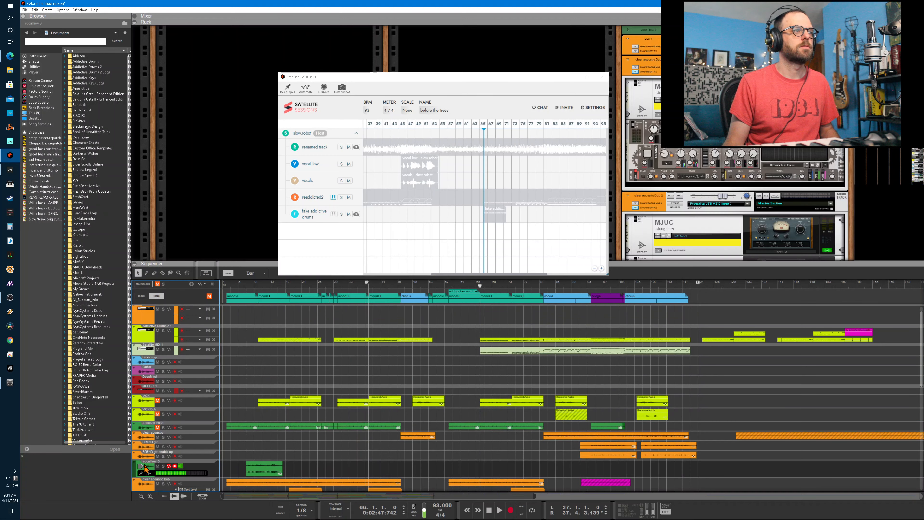
{"action": "left_click", "coordinate": [258, 286]}
{"action": "left_click_drag", "start_coordinate": [258, 286], "coordinate": [246, 286]}
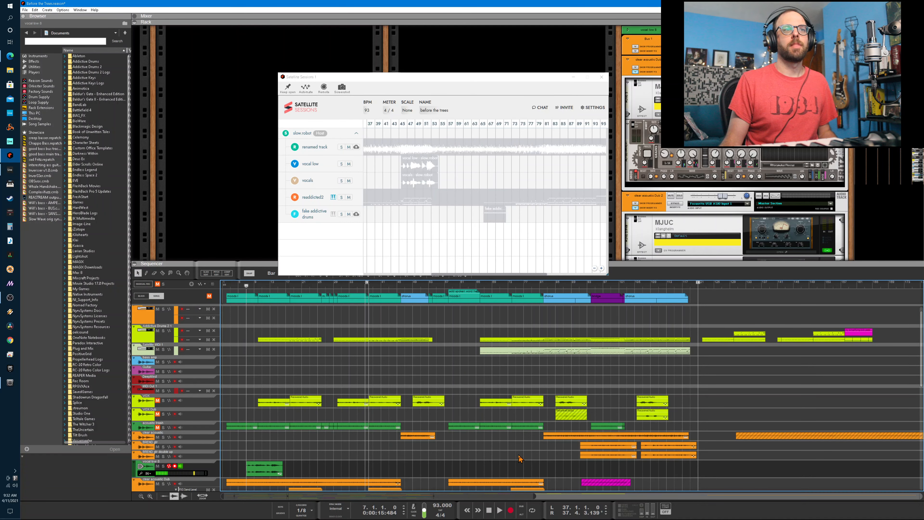
- Undo both vocal low audio imports and return to the Satellite Sessions window with the sequencer's first tracks in view
{"action": "scroll", "coordinate": [522, 464], "scroll_direction": "down", "scroll_amount": 4}
{"action": "scroll", "coordinate": [522, 465], "scroll_direction": "up", "scroll_amount": 2}
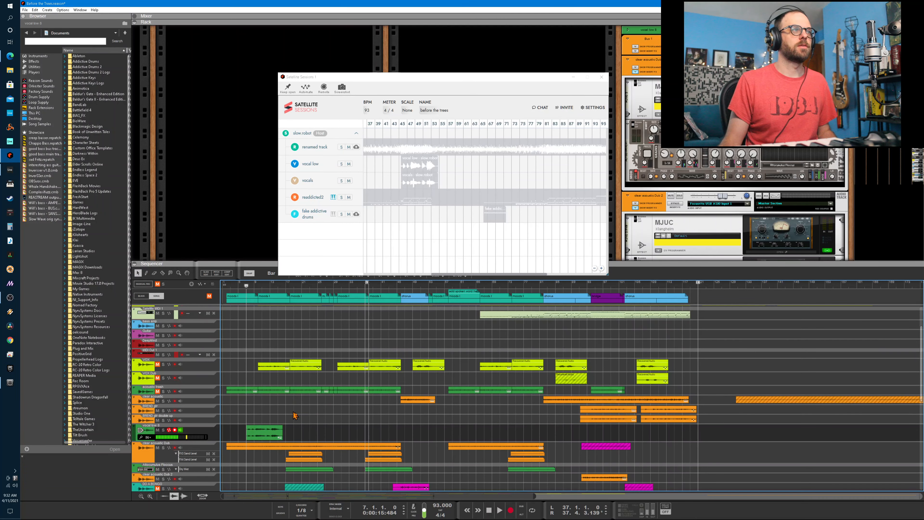
{"action": "left_click", "coordinate": [35, 10]}
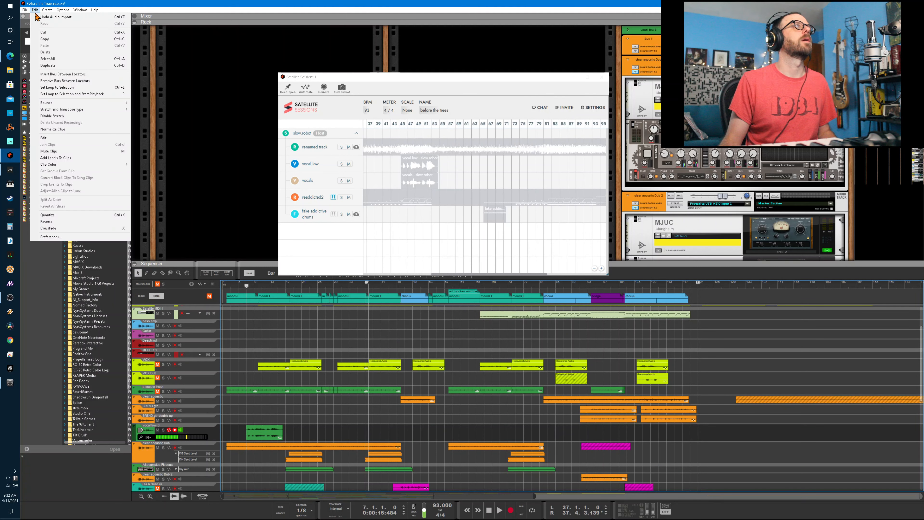
{"action": "left_click", "coordinate": [44, 18]}
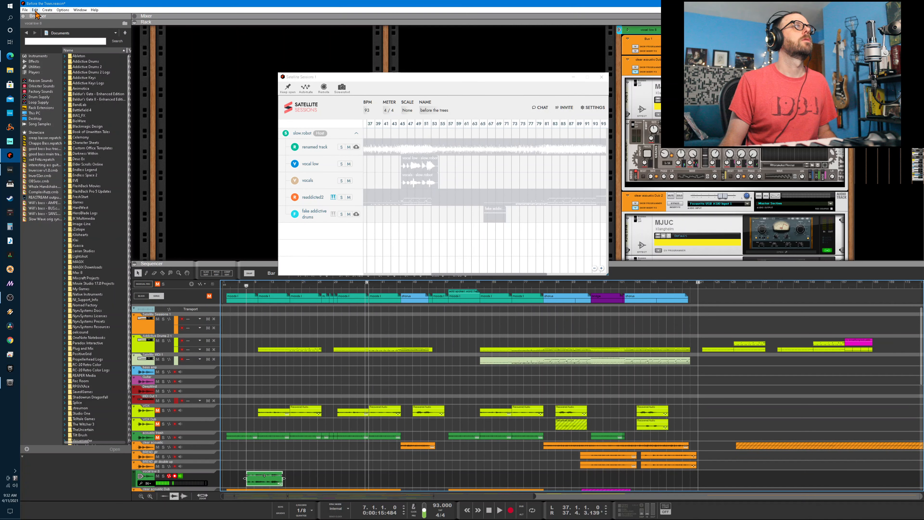
{"action": "left_click", "coordinate": [35, 10]}
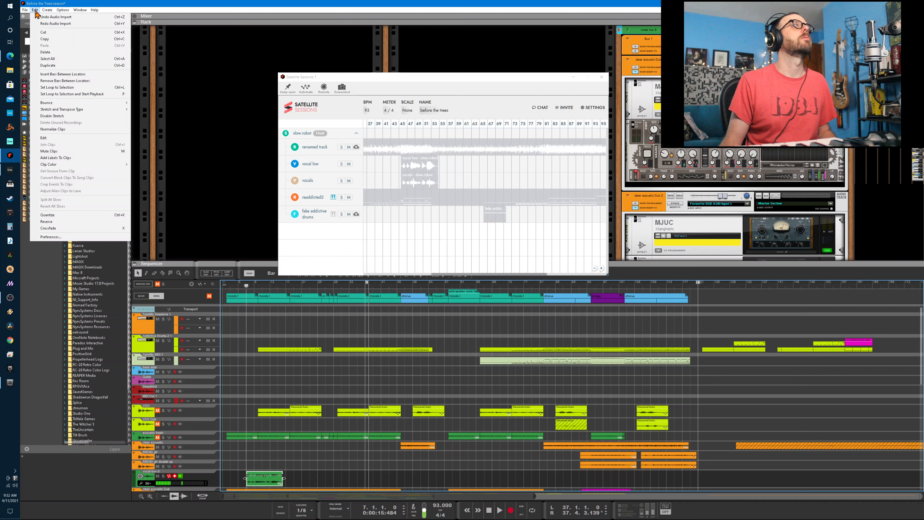
{"action": "left_click", "coordinate": [49, 19]}
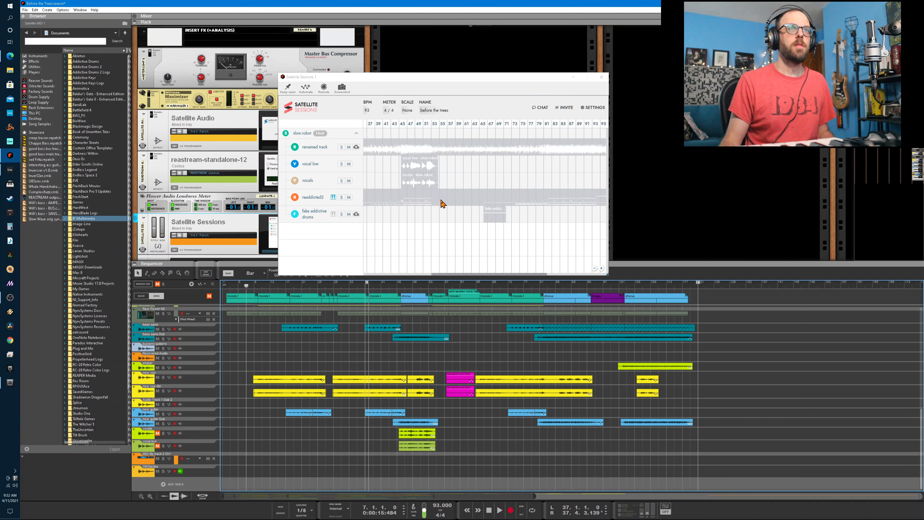
{"action": "left_click", "coordinate": [442, 204]}
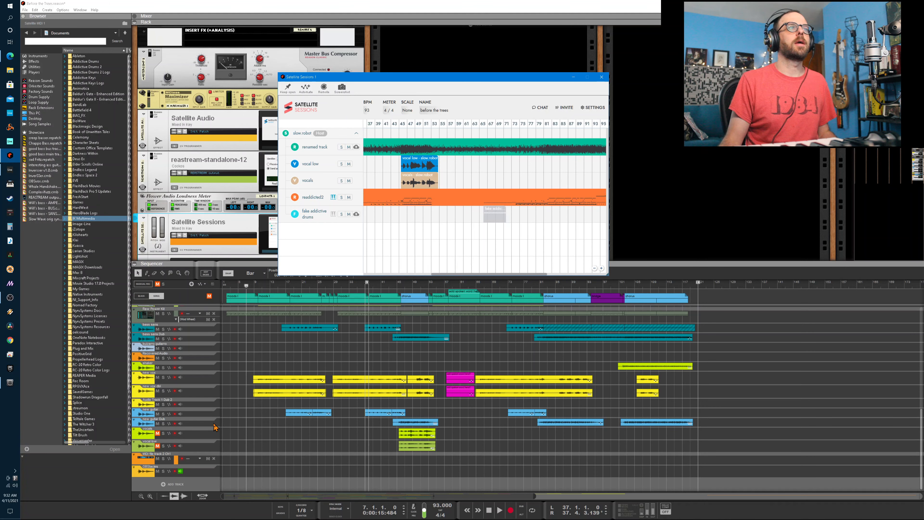
{"action": "scroll", "coordinate": [342, 355], "scroll_direction": "up", "scroll_amount": 10}
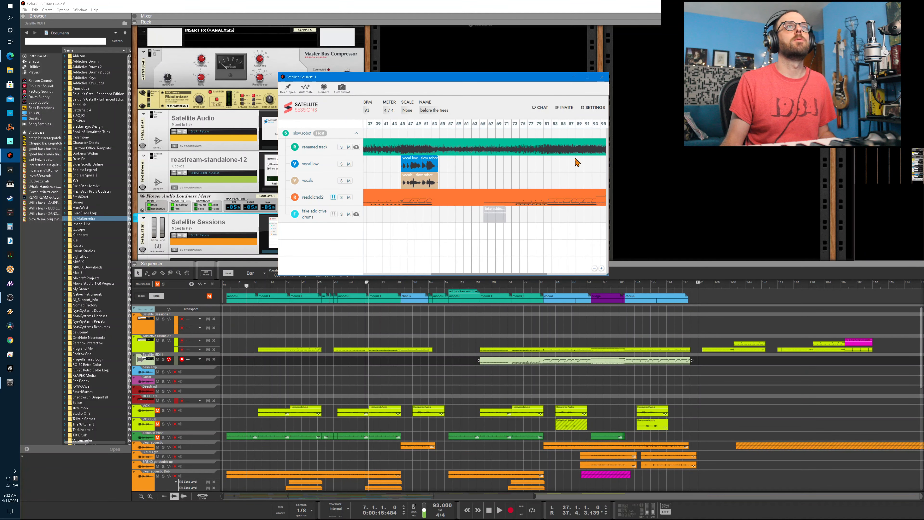
- Import the readdicted2 MIDI stem from Satellite Sessions into the Reason sequencer and move the song position to bar 18
{"action": "mouse_move", "coordinate": [604, 192]}
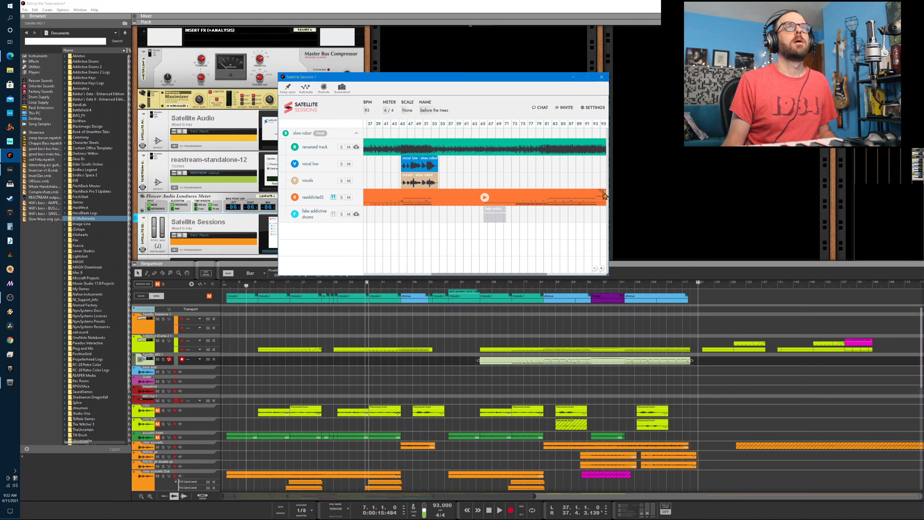
{"action": "mouse_move", "coordinate": [603, 195]}
{"action": "left_mouse_down"}
{"action": "mouse_move", "coordinate": [532, 202]}
{"action": "mouse_move", "coordinate": [404, 274]}
{"action": "mouse_move", "coordinate": [262, 298]}
{"action": "mouse_move", "coordinate": [244, 324]}
{"action": "mouse_move", "coordinate": [273, 329]}
{"action": "mouse_move", "coordinate": [255, 332]}
{"action": "left_mouse_up"}
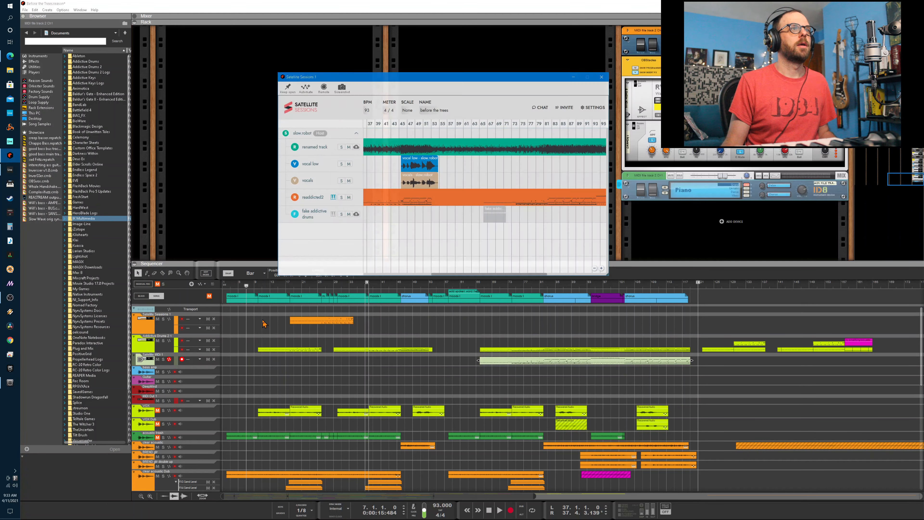
{"action": "left_click", "coordinate": [292, 287]}
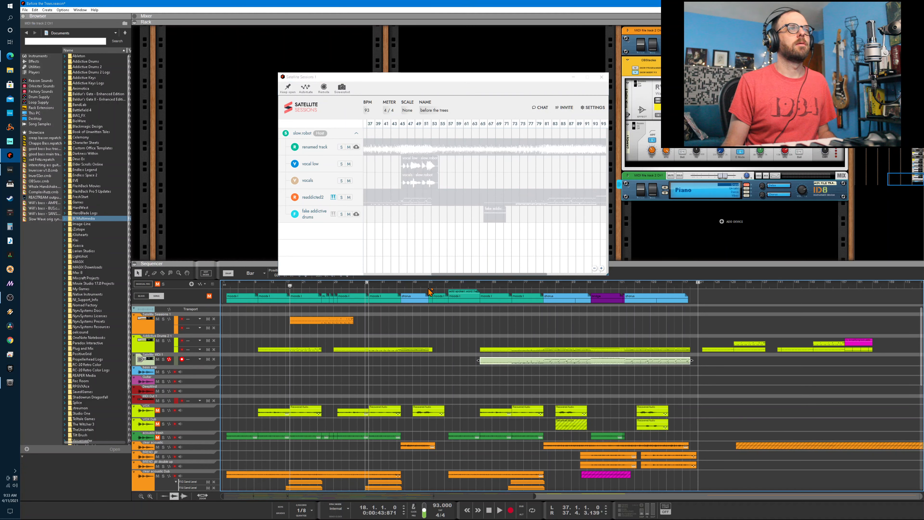
- Select the imported MIDI clip starting at bar 18 on the sequencer's Satellite Sessions track
{"action": "mouse_move", "coordinate": [448, 276]}
{"action": "left_mouse_down"}
{"action": "mouse_move", "coordinate": [362, 277]}
{"action": "mouse_move", "coordinate": [539, 288]}
{"action": "mouse_move", "coordinate": [437, 279]}
{"action": "left_mouse_up"}
{"action": "left_click", "coordinate": [284, 319]}
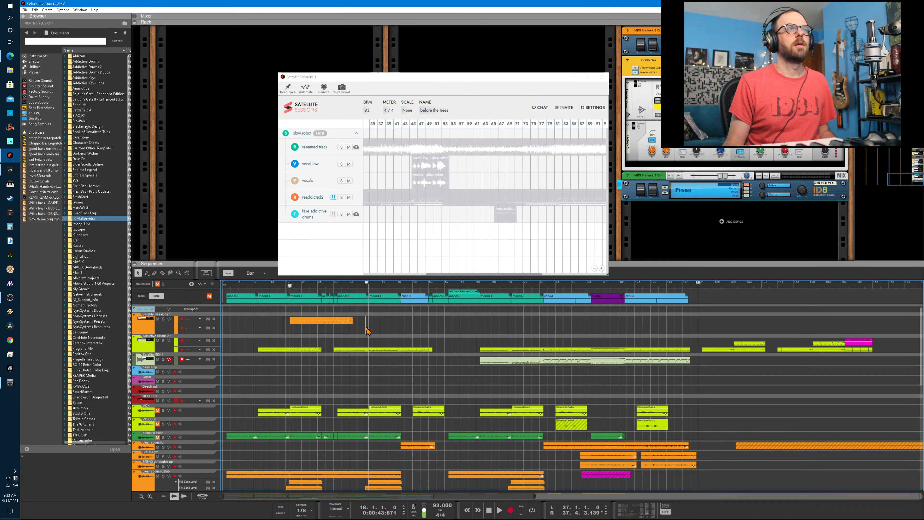
{"action": "left_click", "coordinate": [339, 321]}
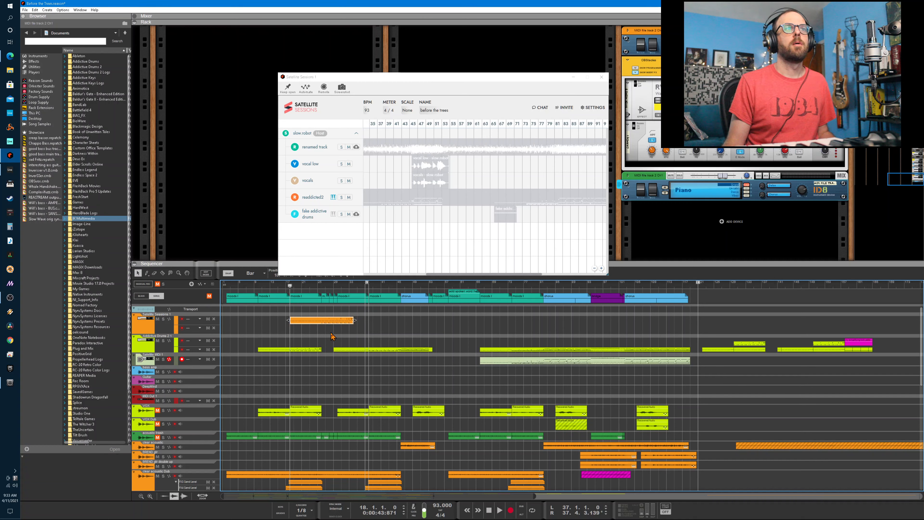
- Select the imported green MIDI file track at the end of the track list and move the song position to bar 10
{"action": "scroll", "coordinate": [331, 338], "scroll_direction": "down", "scroll_amount": 10}
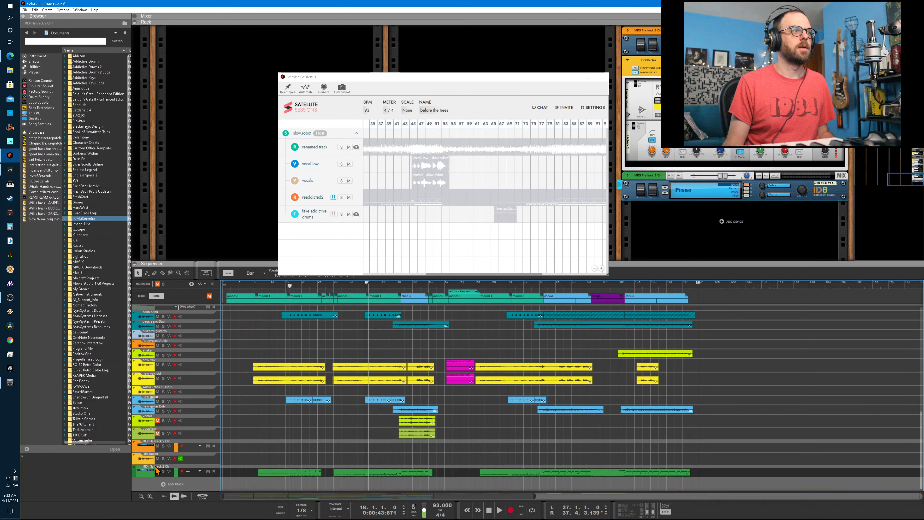
{"action": "left_click", "coordinate": [145, 475]}
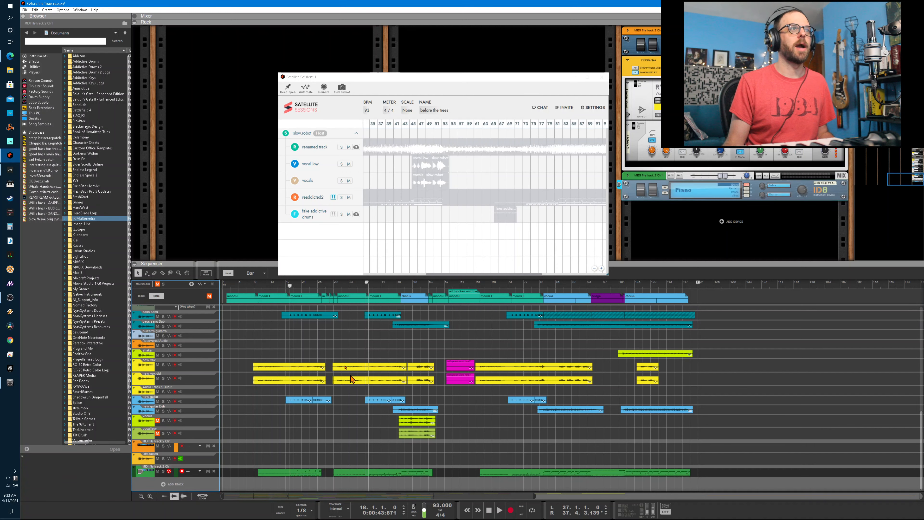
{"action": "left_click", "coordinate": [259, 286]}
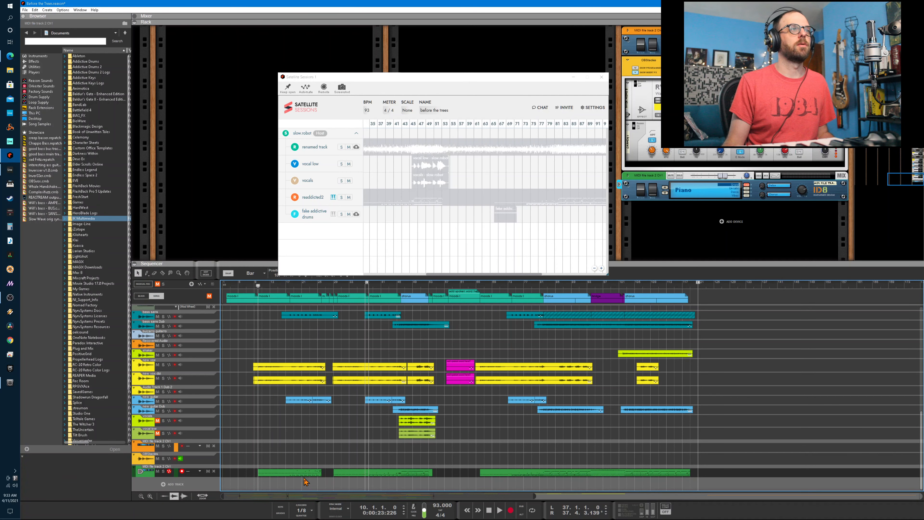
{"action": "scroll", "coordinate": [305, 482], "scroll_direction": "up", "scroll_amount": 10}
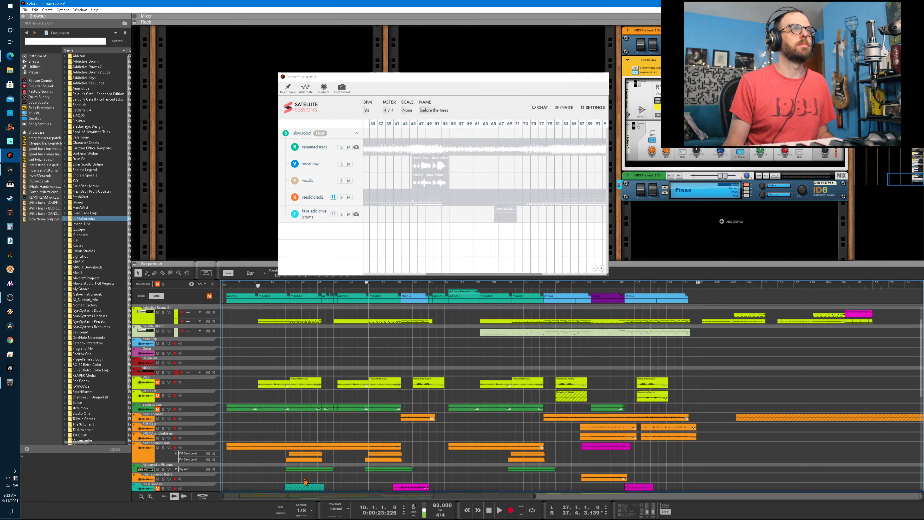